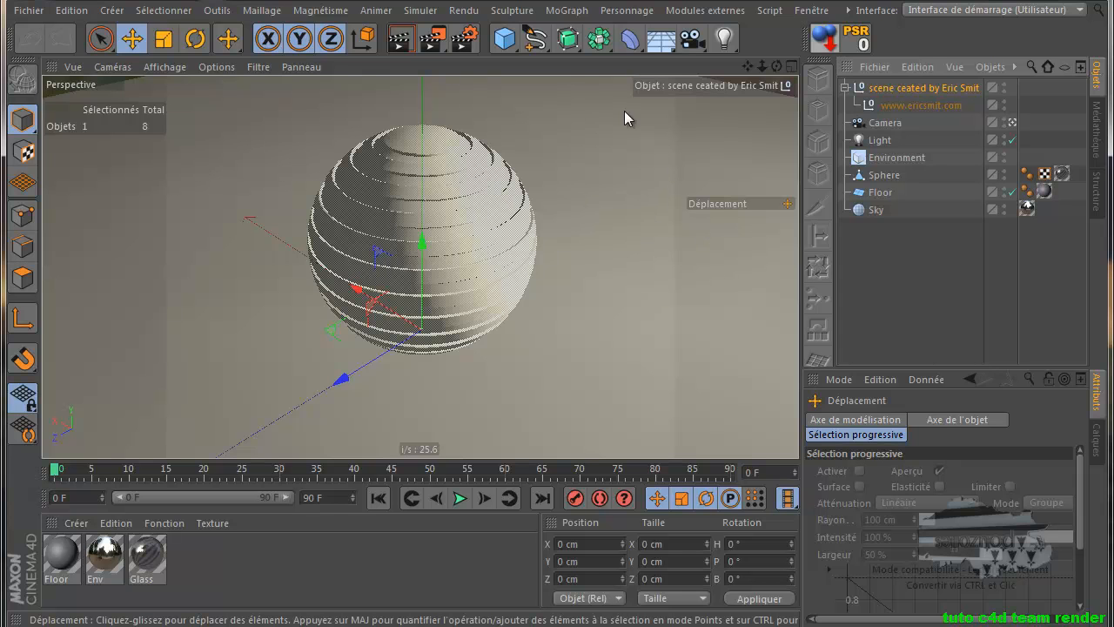
Render to the Picture Viewer, then delete the 00:00:14 and 00:00:21 Caustics renders from history
{"action": "left_click", "coordinate": [433, 41]}
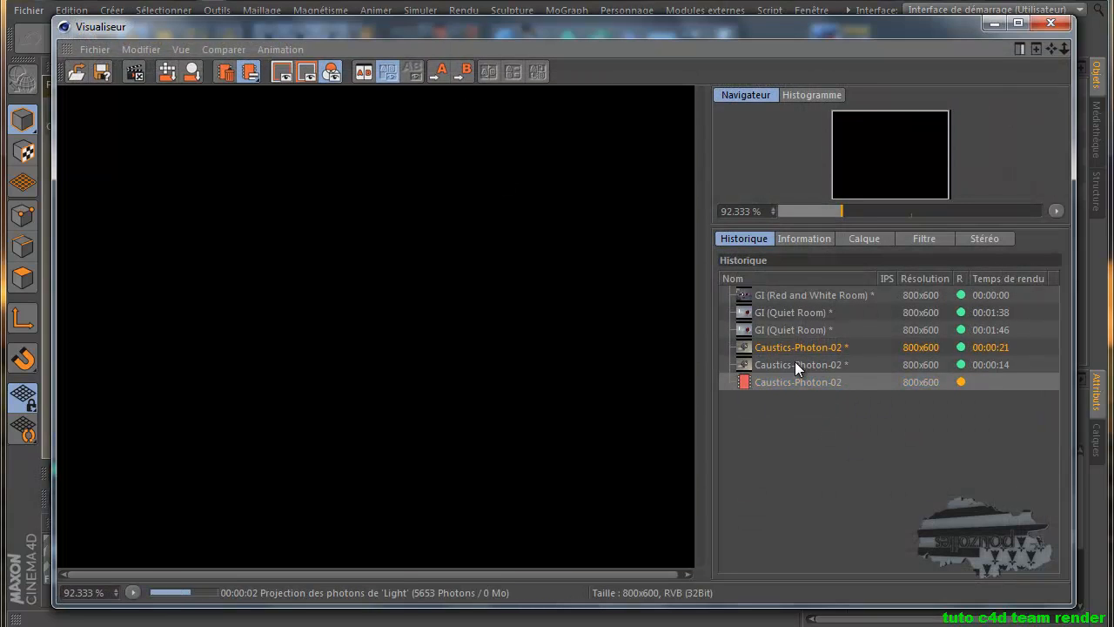
{"action": "right_click", "coordinate": [794, 364]}
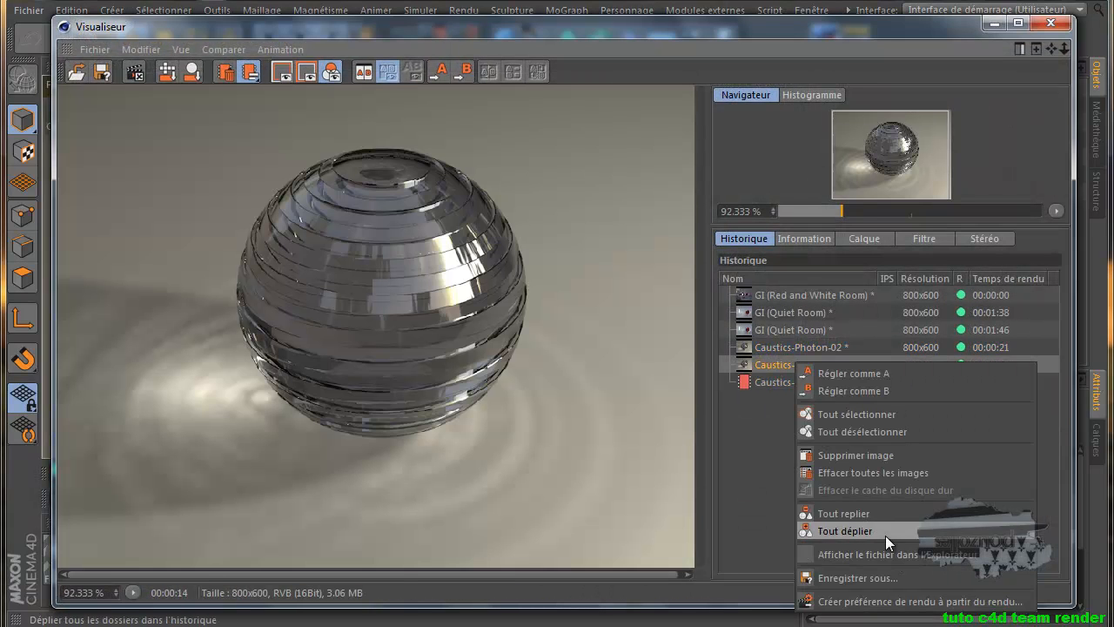
{"action": "left_click", "coordinate": [881, 456]}
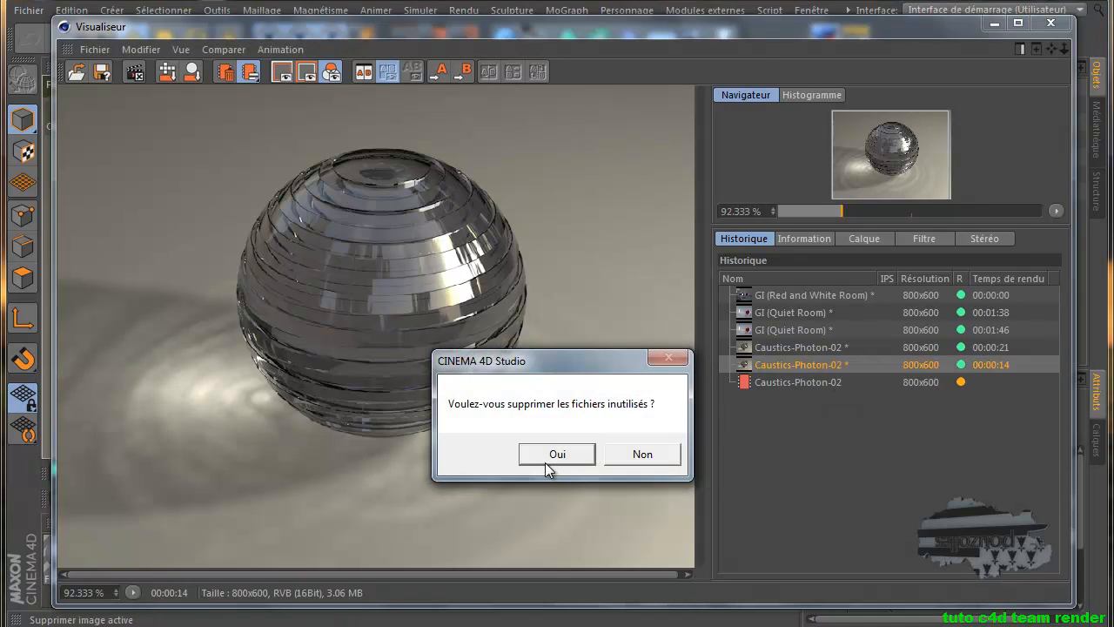
{"action": "left_click", "coordinate": [554, 458]}
{"action": "right_click", "coordinate": [802, 348]}
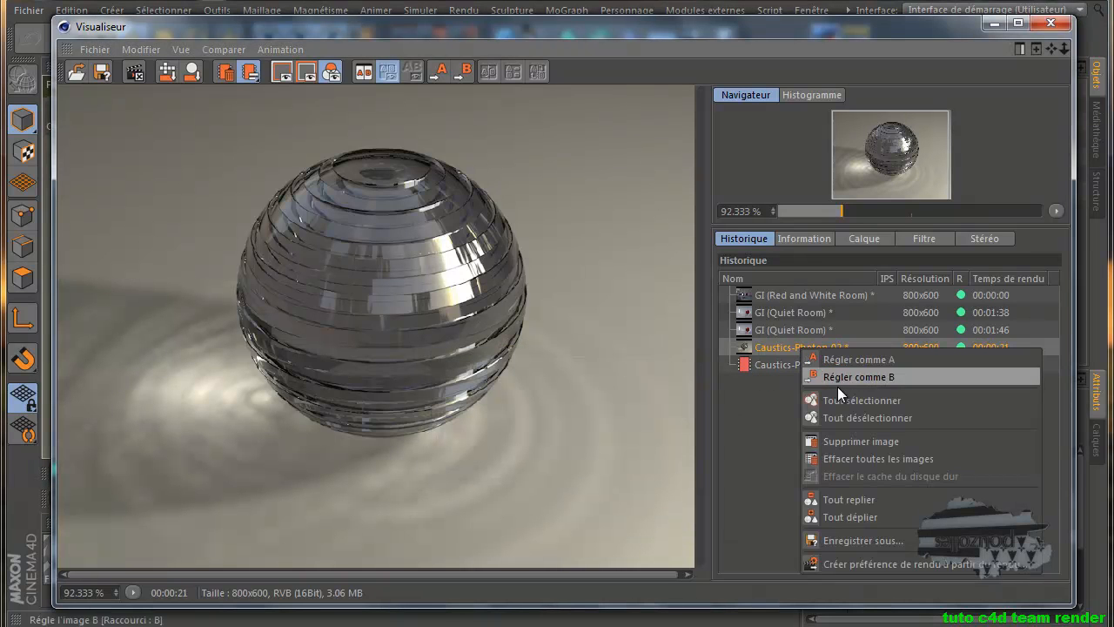
{"action": "left_click", "coordinate": [850, 448]}
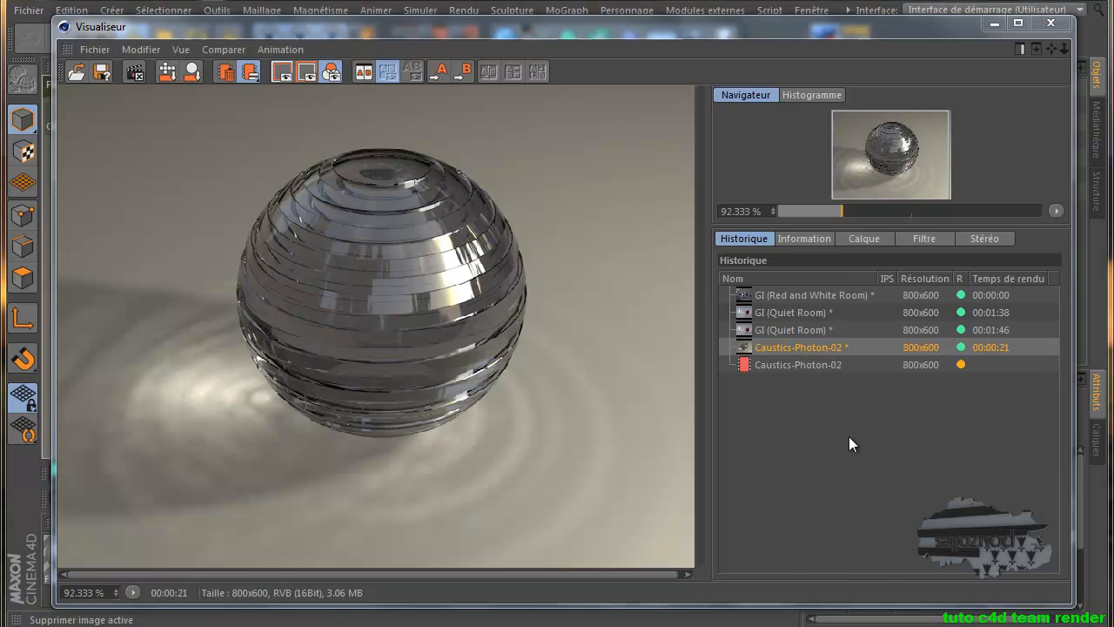
{"action": "left_click", "coordinate": [593, 446]}
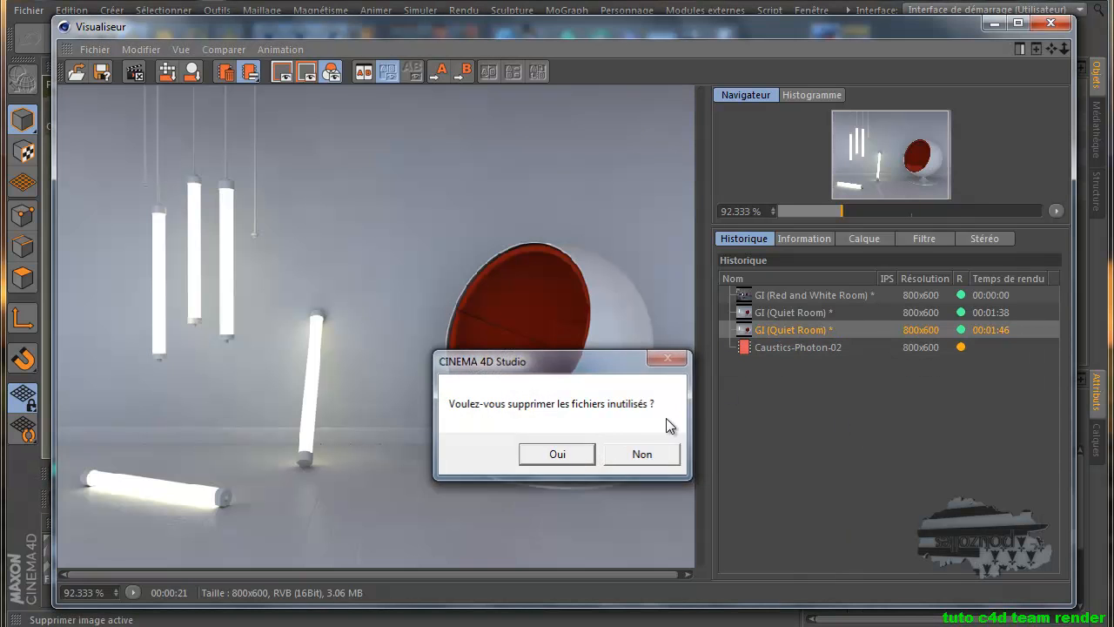
Delete the 01:46 and 01:38 GI Quiet Room renders from the history
{"action": "right_click", "coordinate": [780, 330]}
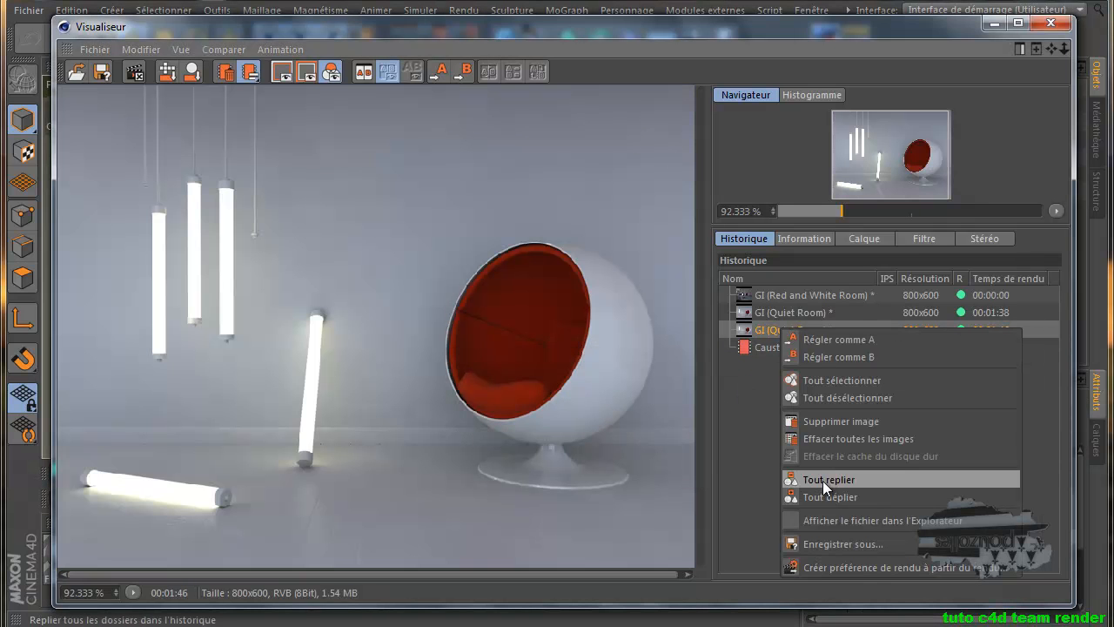
{"action": "left_click", "coordinate": [830, 421]}
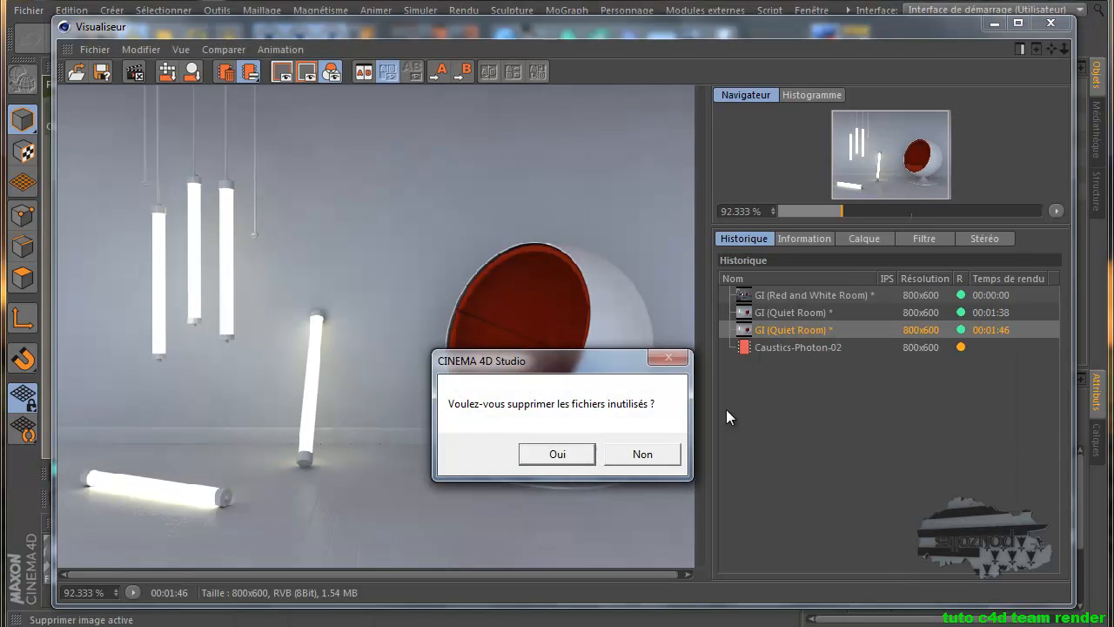
{"action": "left_click", "coordinate": [559, 454]}
{"action": "right_click", "coordinate": [778, 312]}
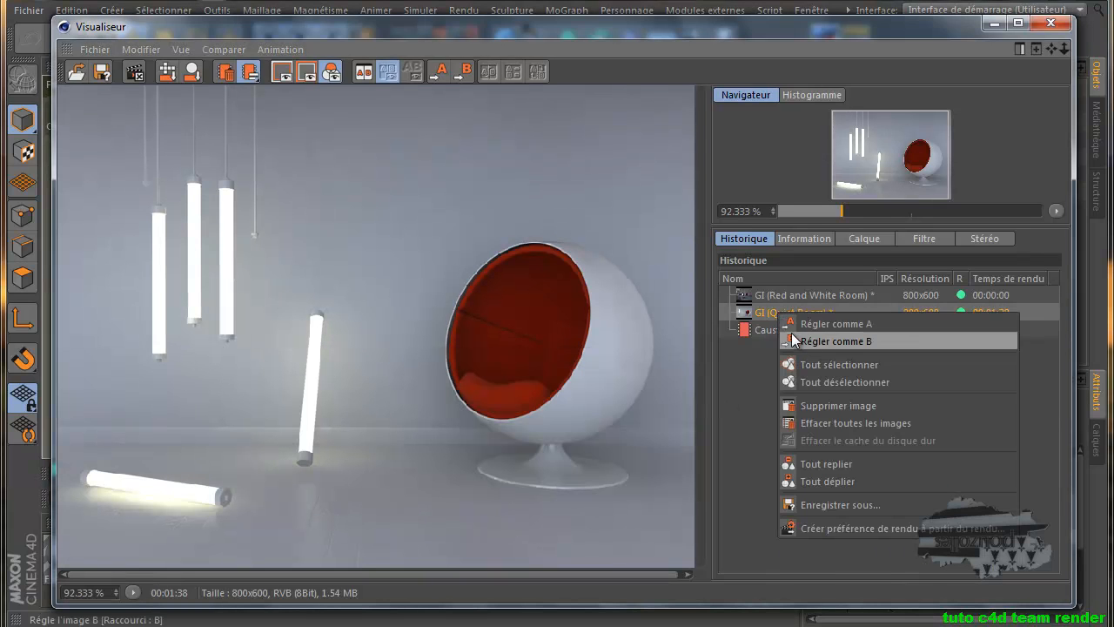
{"action": "left_click", "coordinate": [818, 405]}
{"action": "left_click", "coordinate": [559, 453]}
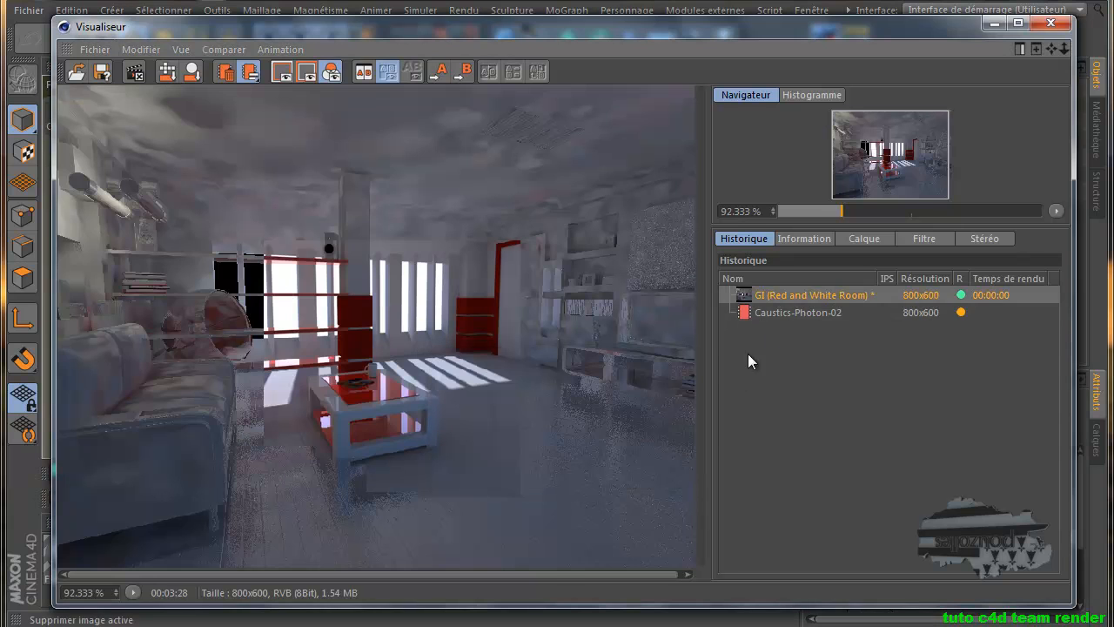
Clear all remaining images, including the Red and White Room render, from the render history
{"action": "right_click", "coordinate": [783, 300]}
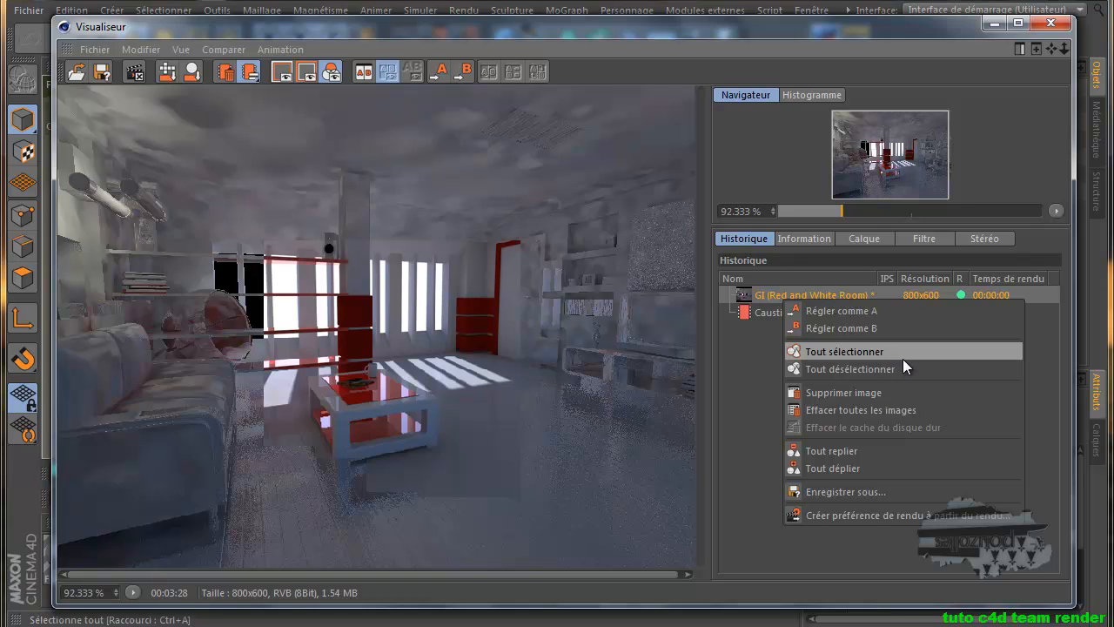
{"action": "left_click", "coordinate": [863, 412]}
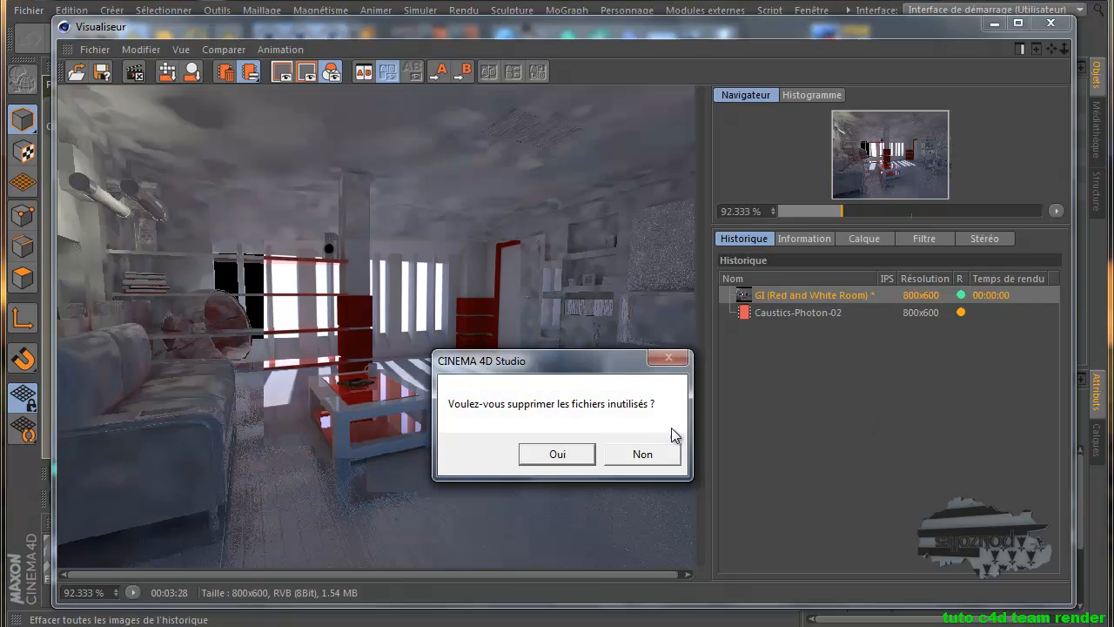
{"action": "left_click", "coordinate": [556, 454]}
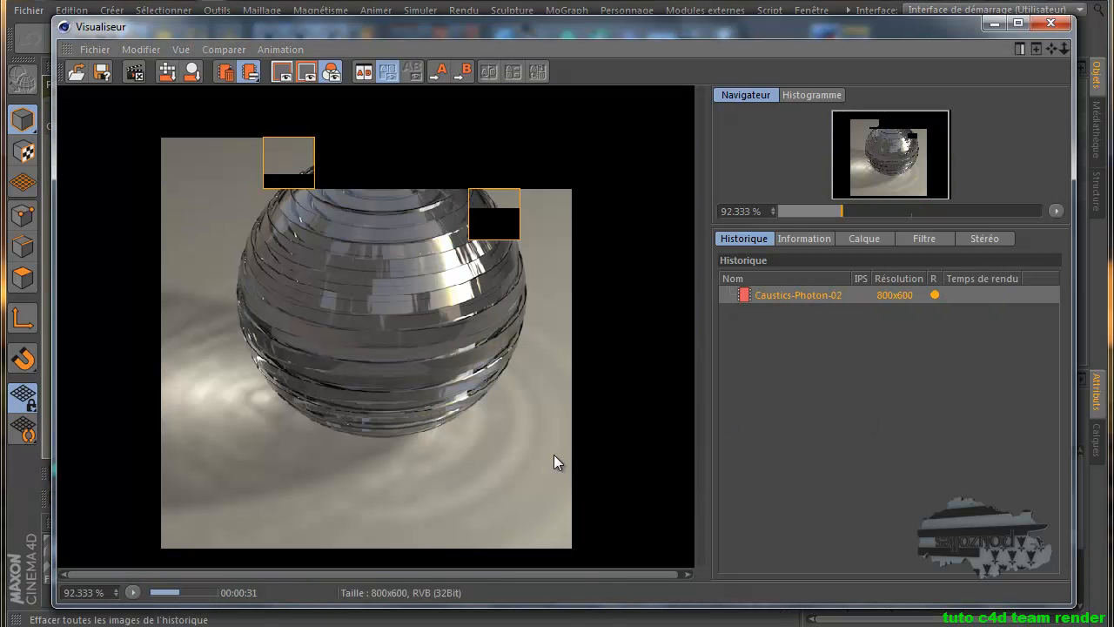
Delete the Caustics-Photon-02 render from the history and close the Picture Viewer
{"action": "right_click", "coordinate": [781, 294]}
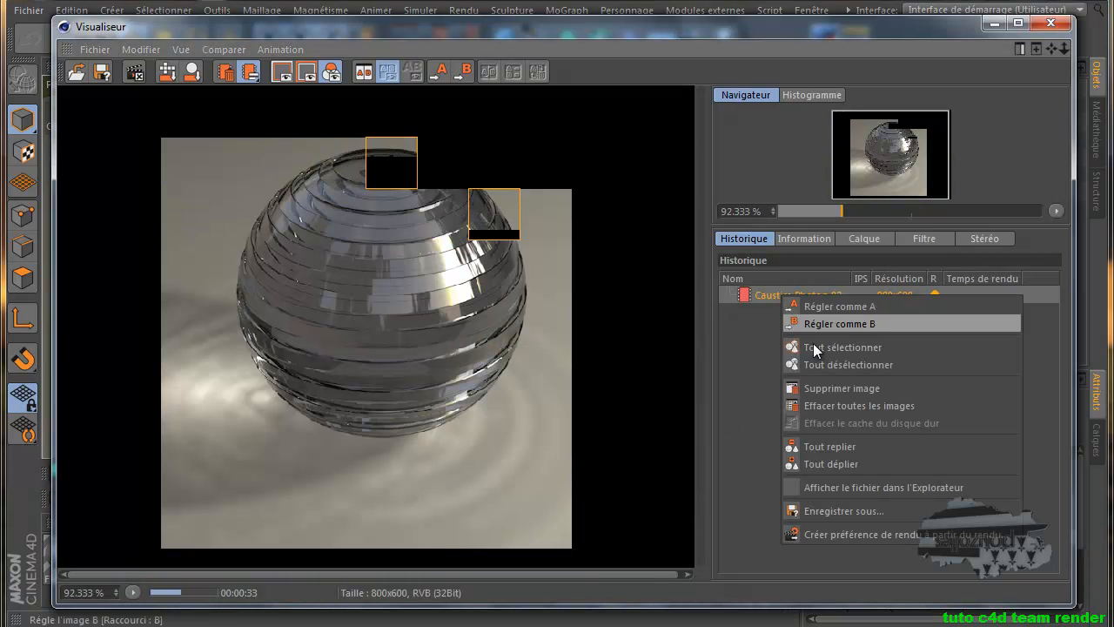
{"action": "left_click", "coordinate": [820, 385]}
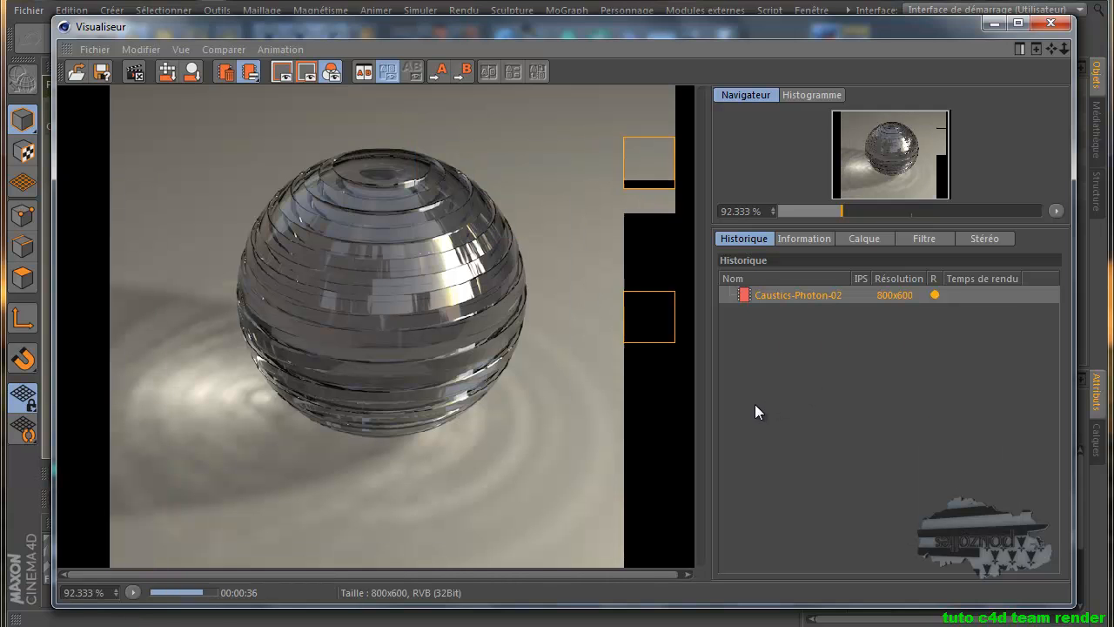
{"action": "right_click", "coordinate": [795, 295]}
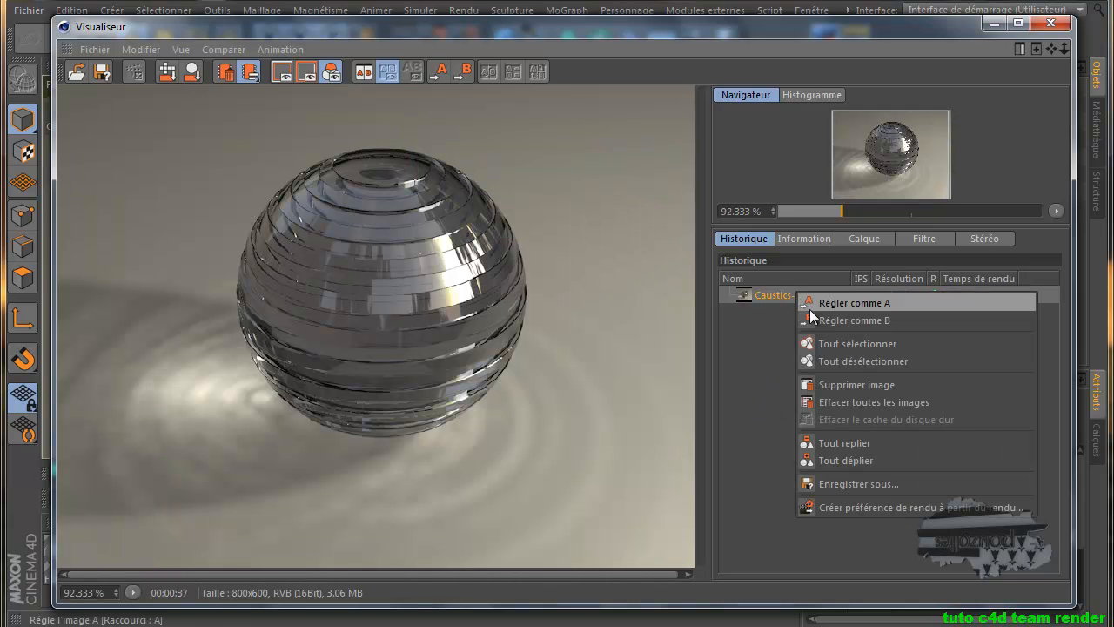
{"action": "left_click", "coordinate": [839, 380]}
{"action": "left_click", "coordinate": [551, 445]}
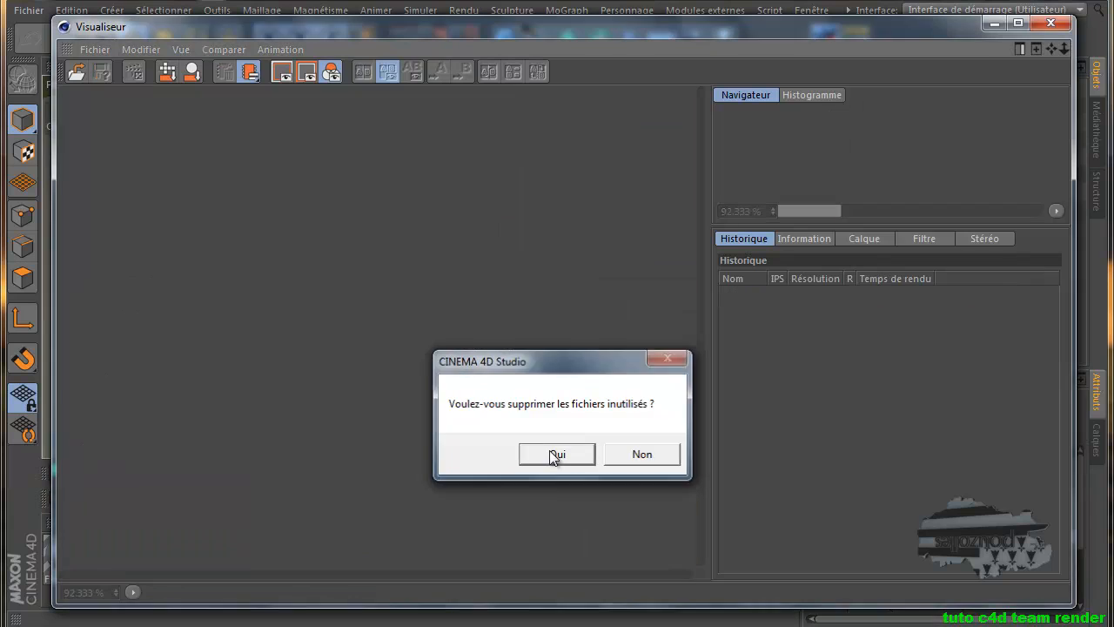
{"action": "left_click", "coordinate": [1051, 25]}
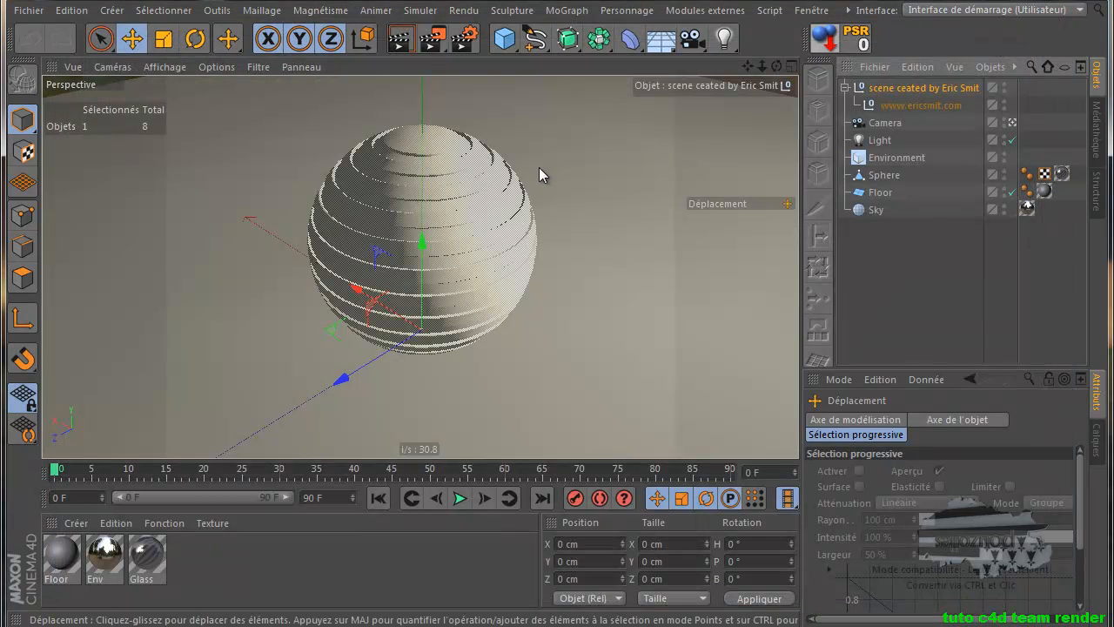
Render Caustics-Photon-02 locally at 800x600 in 00:00:35, then close the Picture Viewer
{"action": "left_click", "coordinate": [433, 47]}
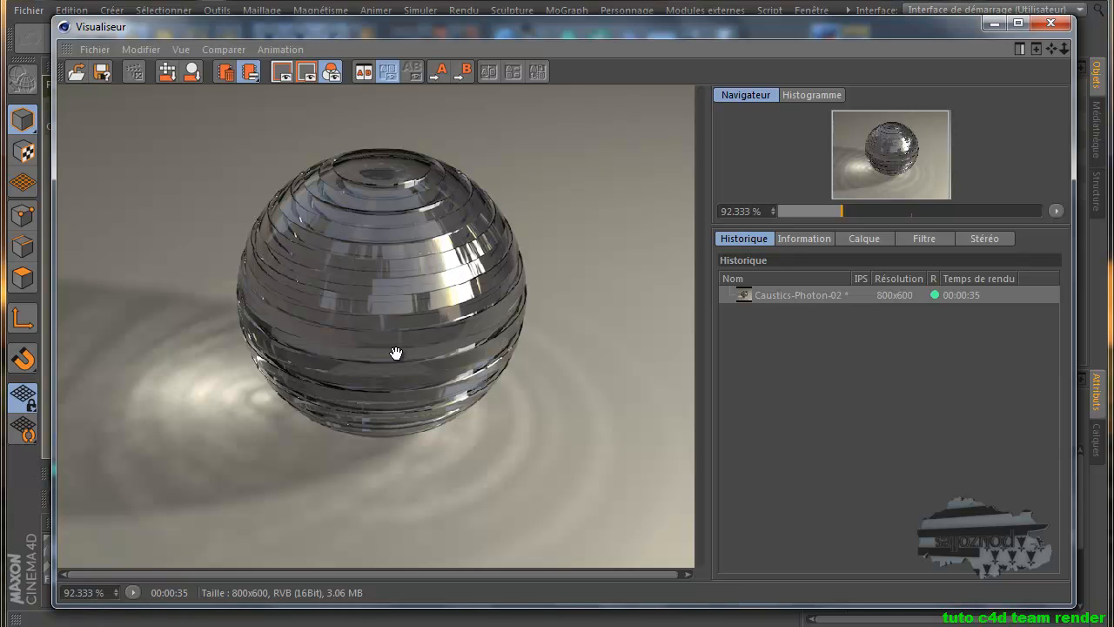
{"action": "left_click", "coordinate": [1051, 23]}
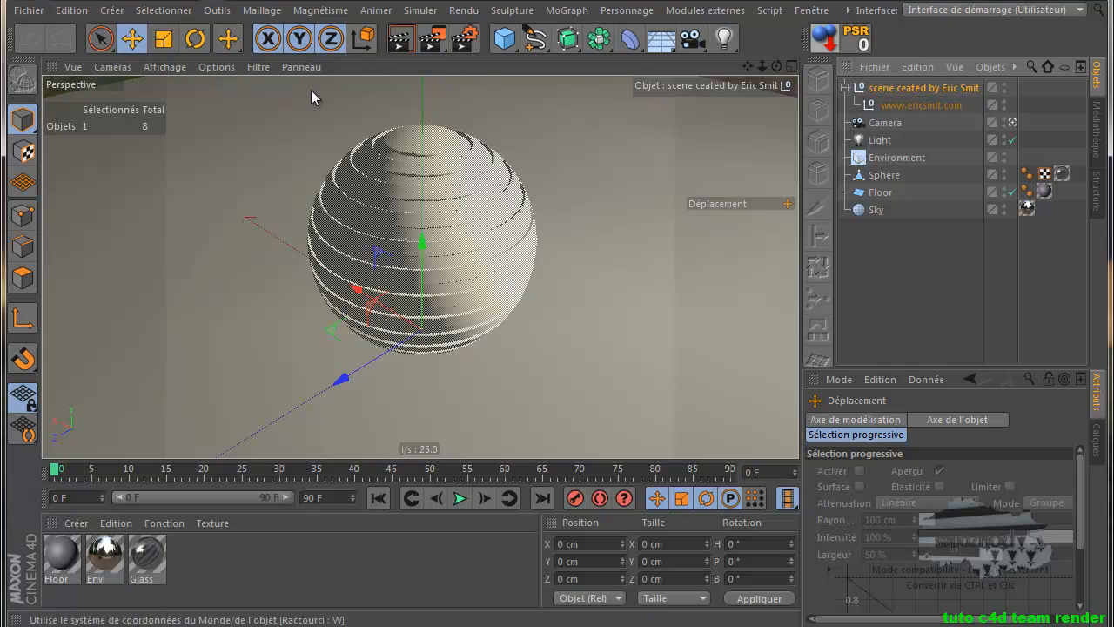
Open the Team Render Machines window, which lists only the local machine with Team Render deactivated
{"action": "left_click", "coordinate": [469, 15]}
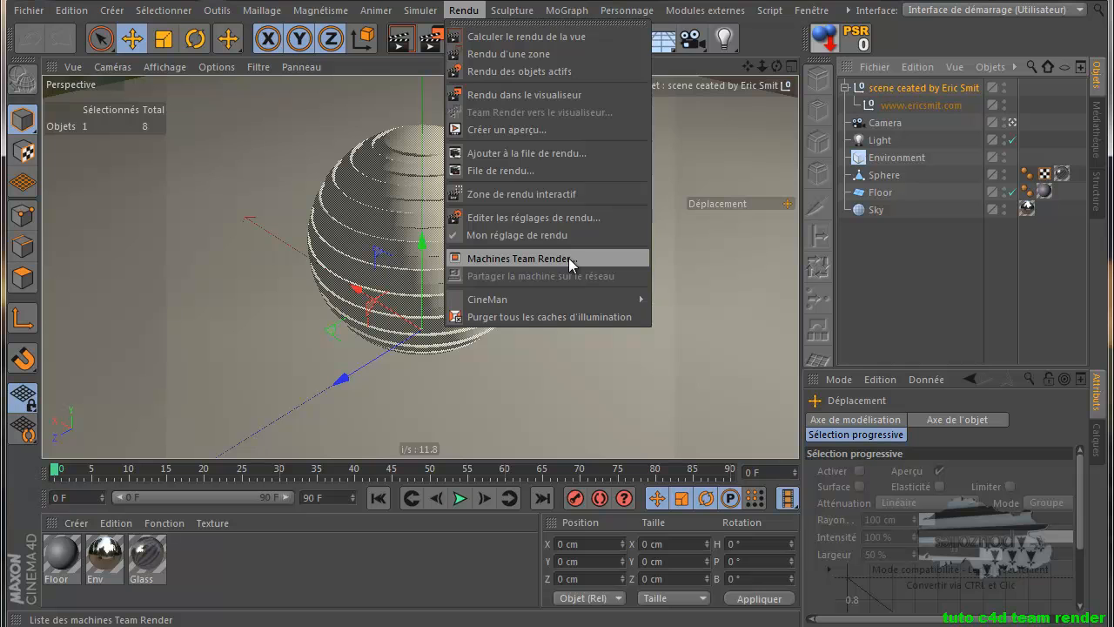
{"action": "left_click", "coordinate": [518, 258]}
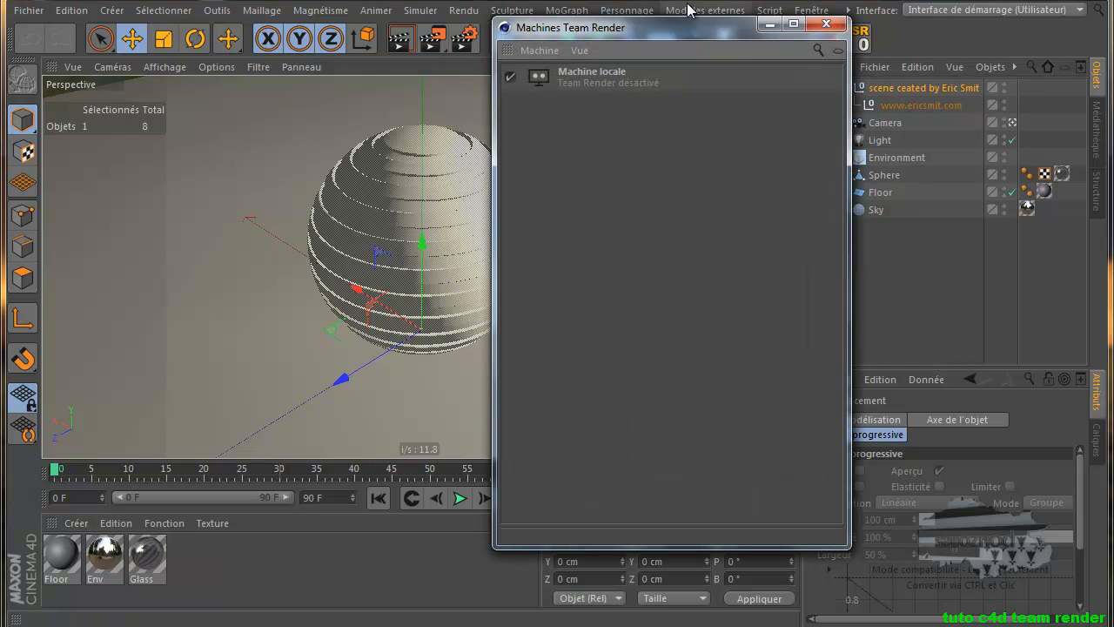
{"action": "left_click_drag", "start_coordinate": [683, 28], "coordinate": [633, 39]}
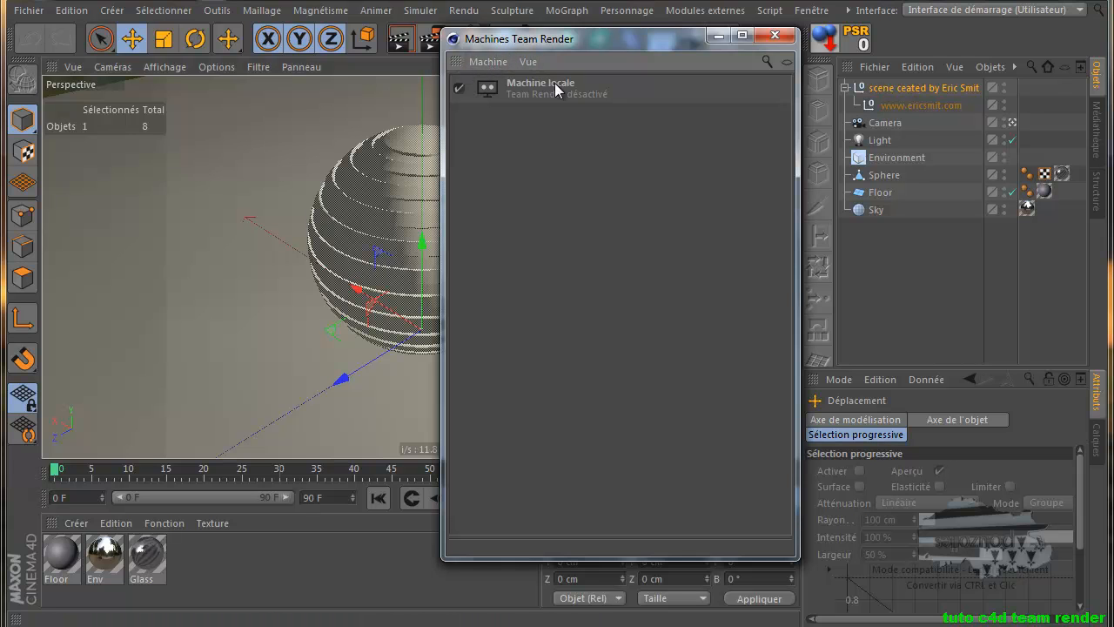
{"action": "left_click", "coordinate": [490, 62]}
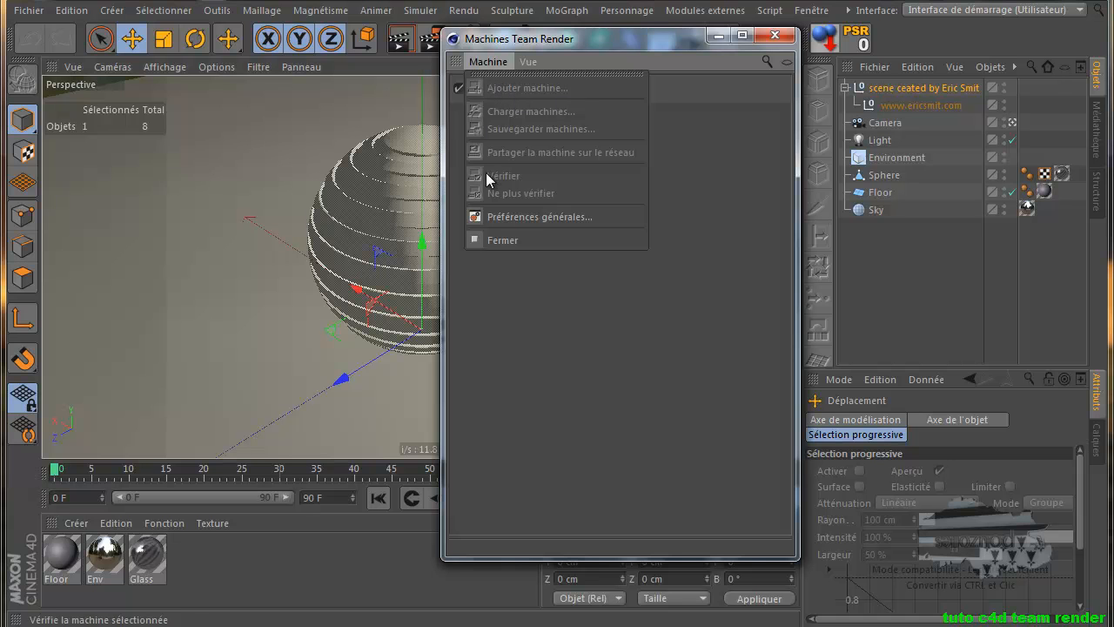
Tick Activer Team Render on the Team Render page of the general preferences
{"action": "left_click", "coordinate": [555, 217]}
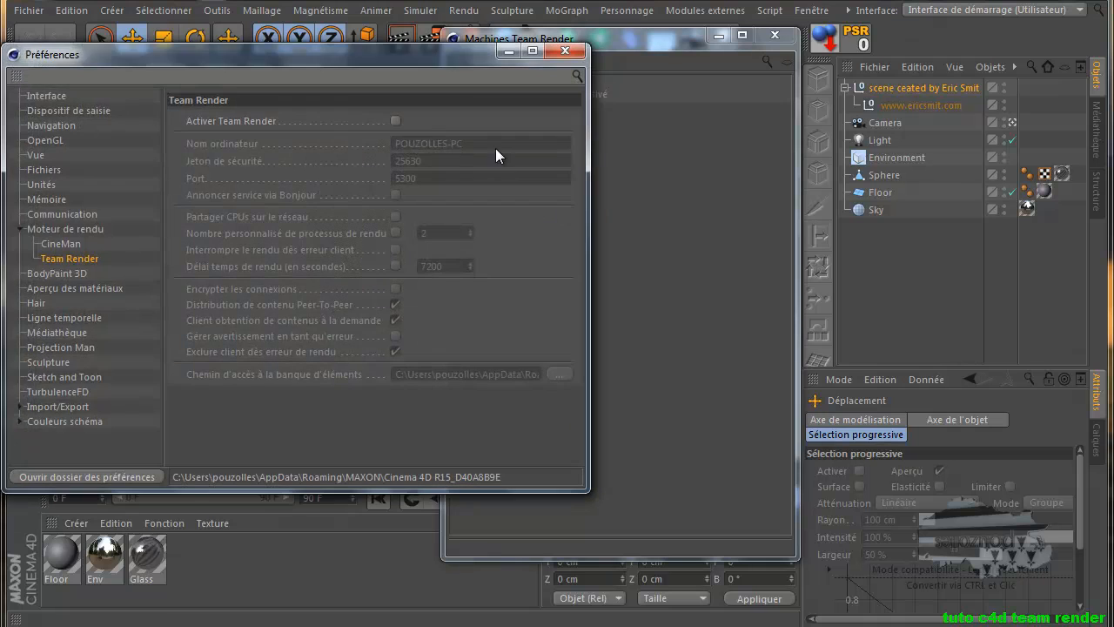
{"action": "left_click_drag", "start_coordinate": [462, 63], "coordinate": [667, 85]}
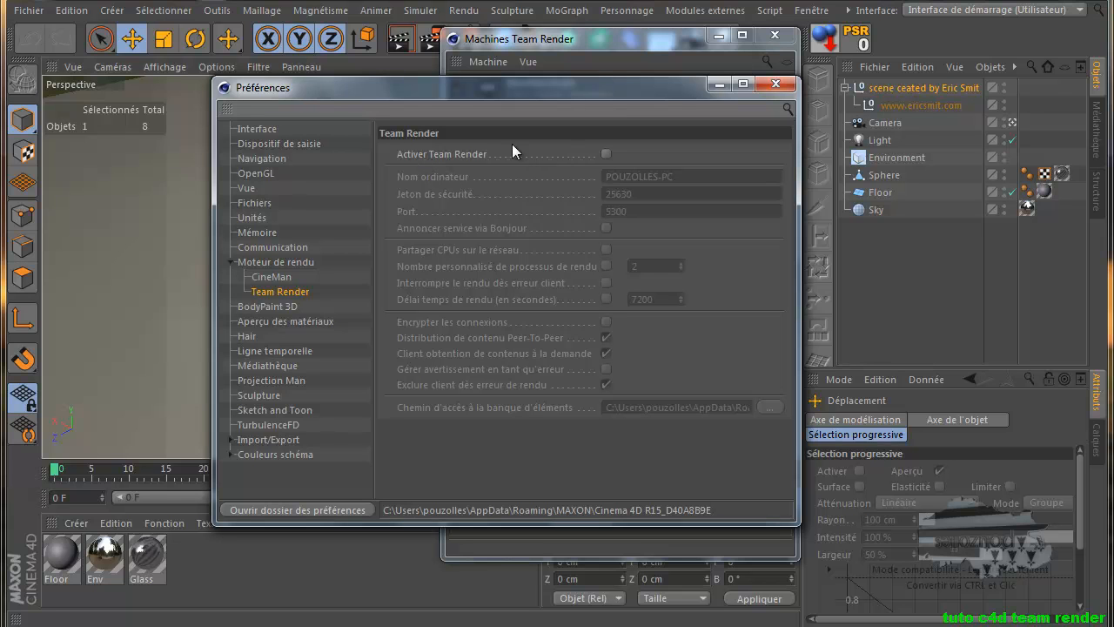
{"action": "left_click", "coordinate": [606, 154]}
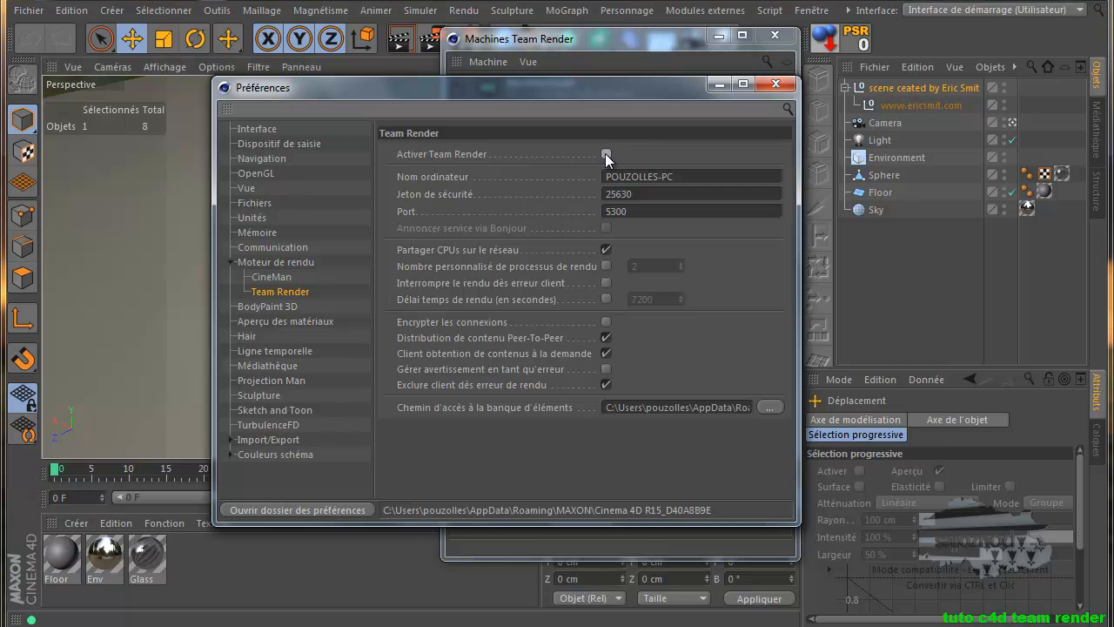
{"action": "left_click", "coordinate": [606, 154]}
Close Preferences and enter essai-pc:5300 in a new Add Machine dialog
{"action": "left_click", "coordinate": [775, 84]}
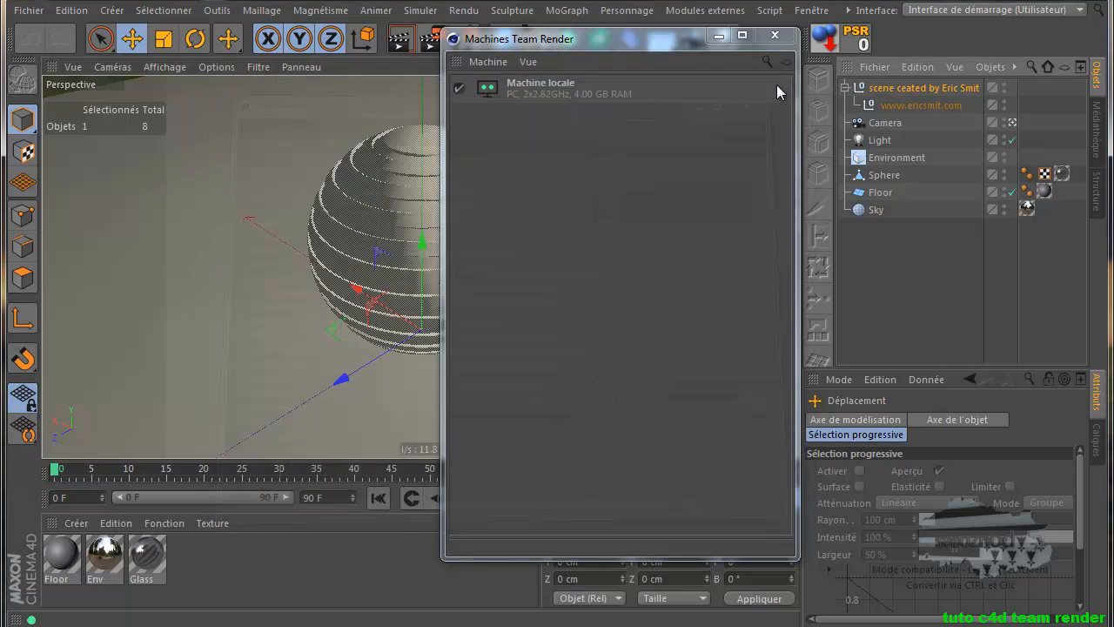
{"action": "left_click", "coordinate": [487, 63]}
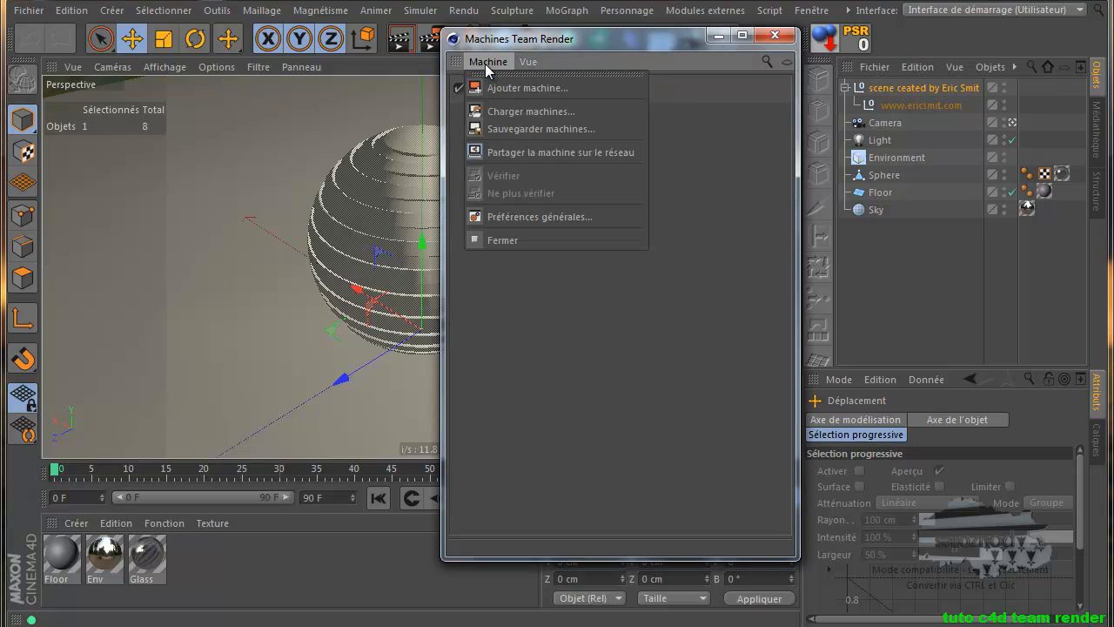
{"action": "left_click", "coordinate": [540, 90]}
{"action": "left_click_drag", "start_coordinate": [535, 59], "coordinate": [623, 209]}
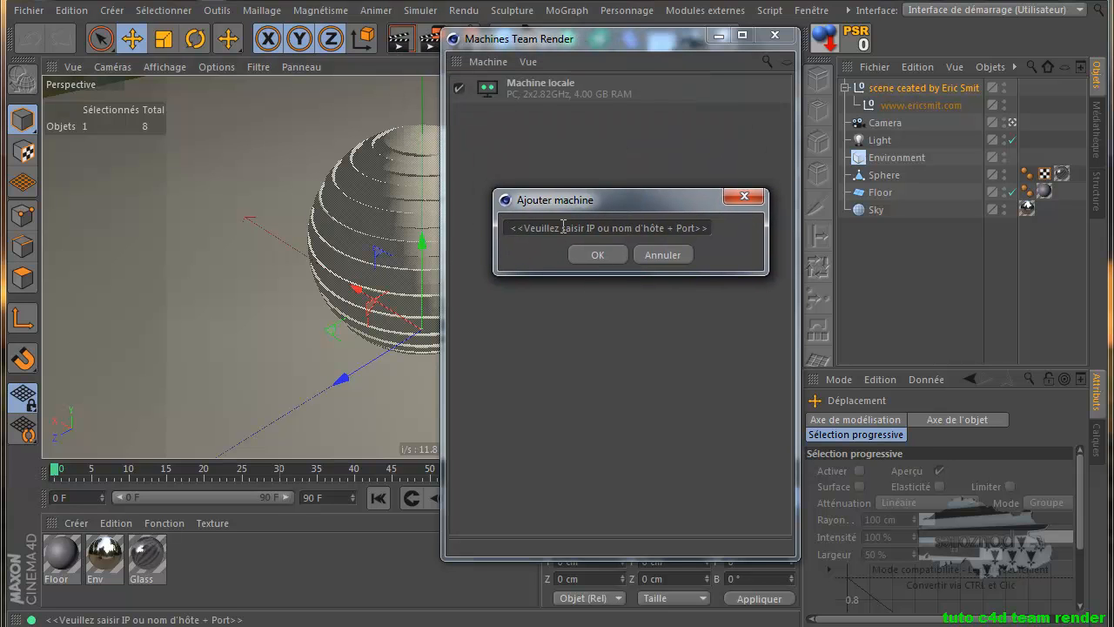
{"action": "type", "text": "ai"}
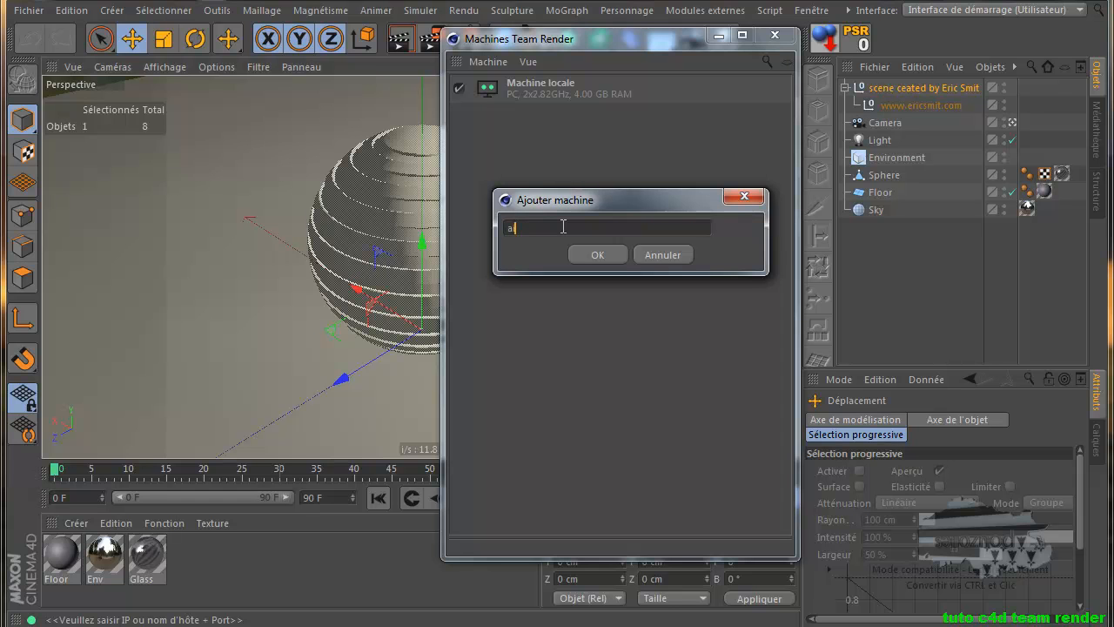
{"action": "key", "text": "BackSpace"}
{"action": "key", "text": "BackSpace"}
{"action": "type", "text": "essai-pc"}
{"action": "type", "text": ":5300"}
Confirm essai-pc:5300 and enter its security token so ESSAI-PC joins the machines list
{"action": "left_click", "coordinate": [599, 256]}
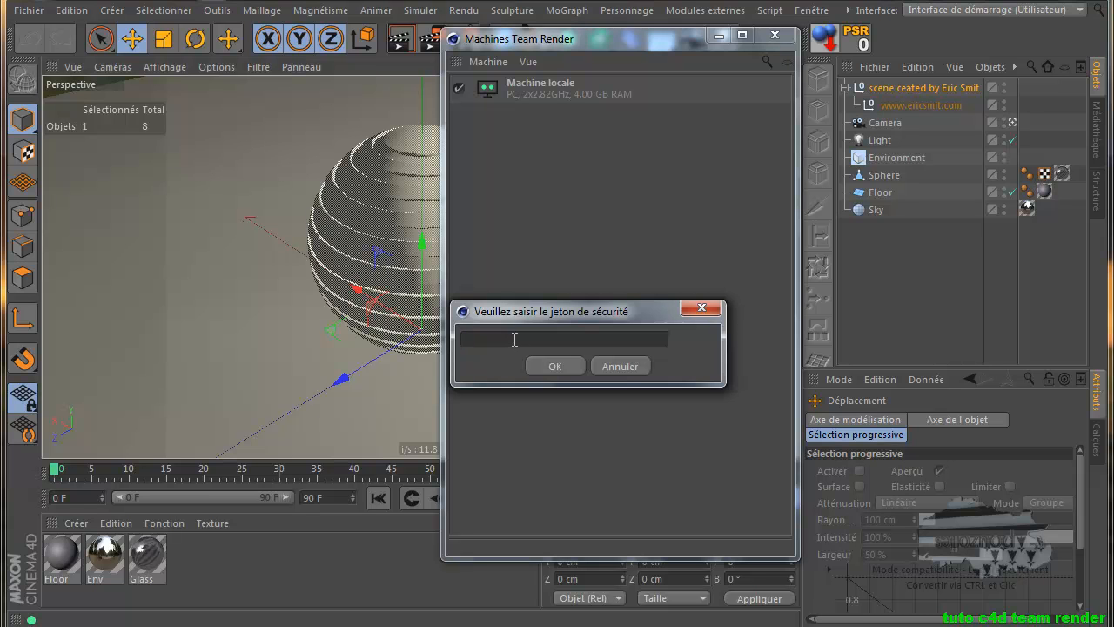
{"action": "left_click", "coordinate": [555, 366]}
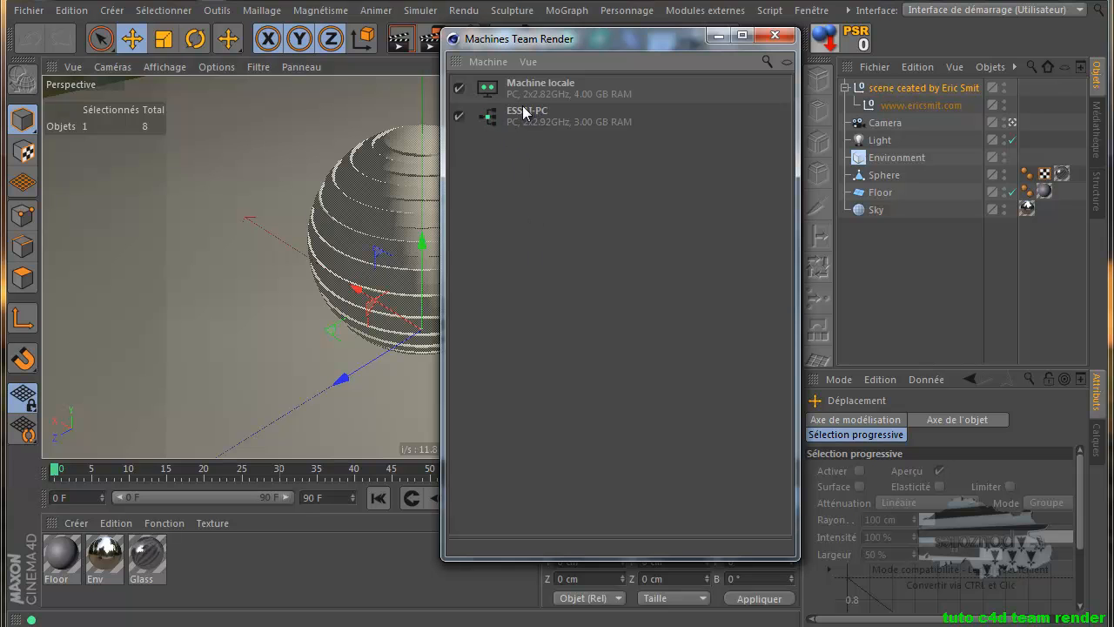
{"action": "left_click", "coordinate": [488, 62]}
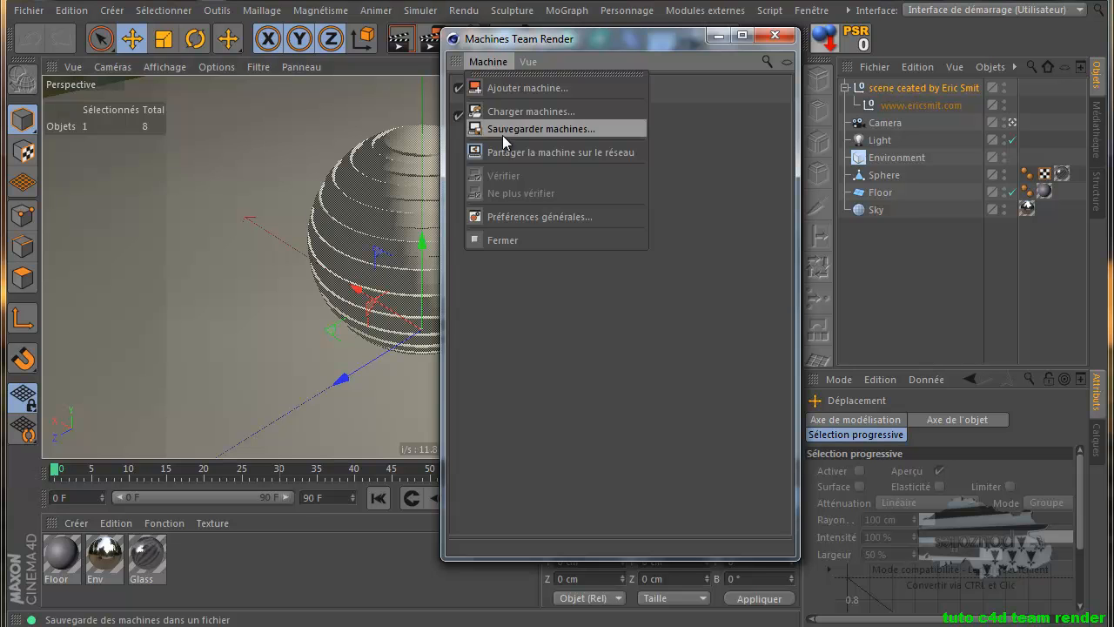
{"action": "left_click", "coordinate": [526, 218]}
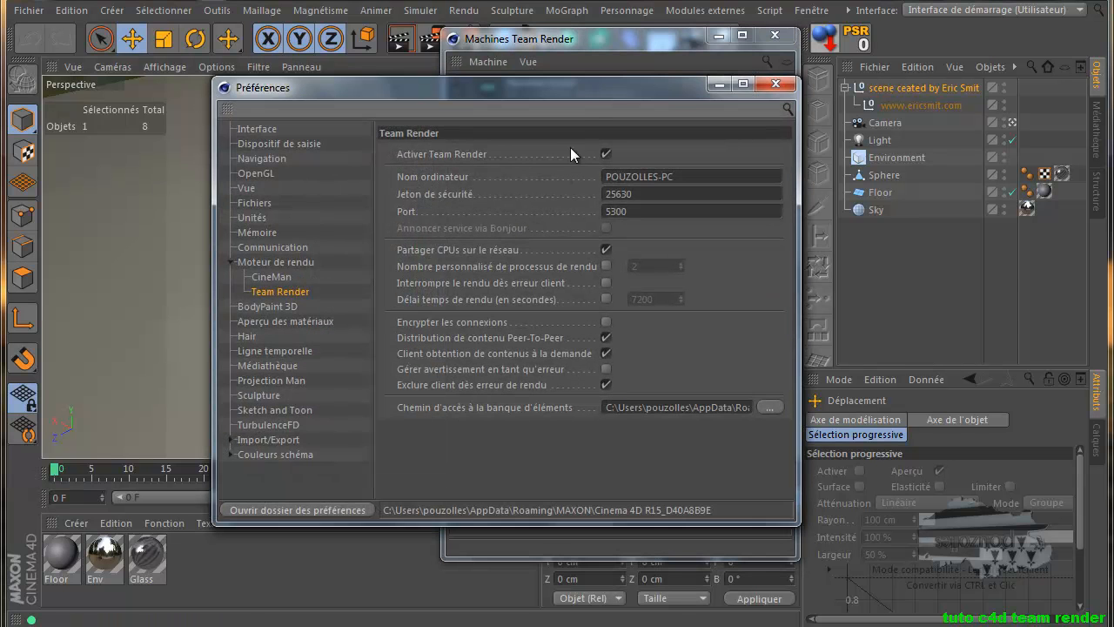
{"action": "left_click_drag", "start_coordinate": [582, 94], "coordinate": [529, 100]}
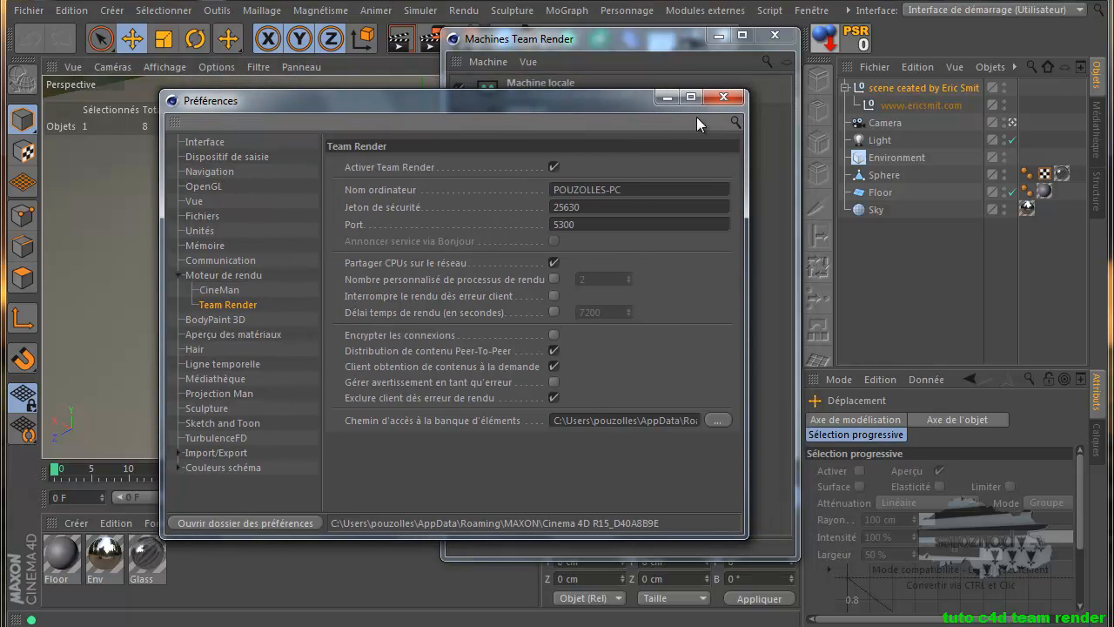
{"action": "left_click", "coordinate": [723, 97]}
{"action": "left_click", "coordinate": [491, 62]}
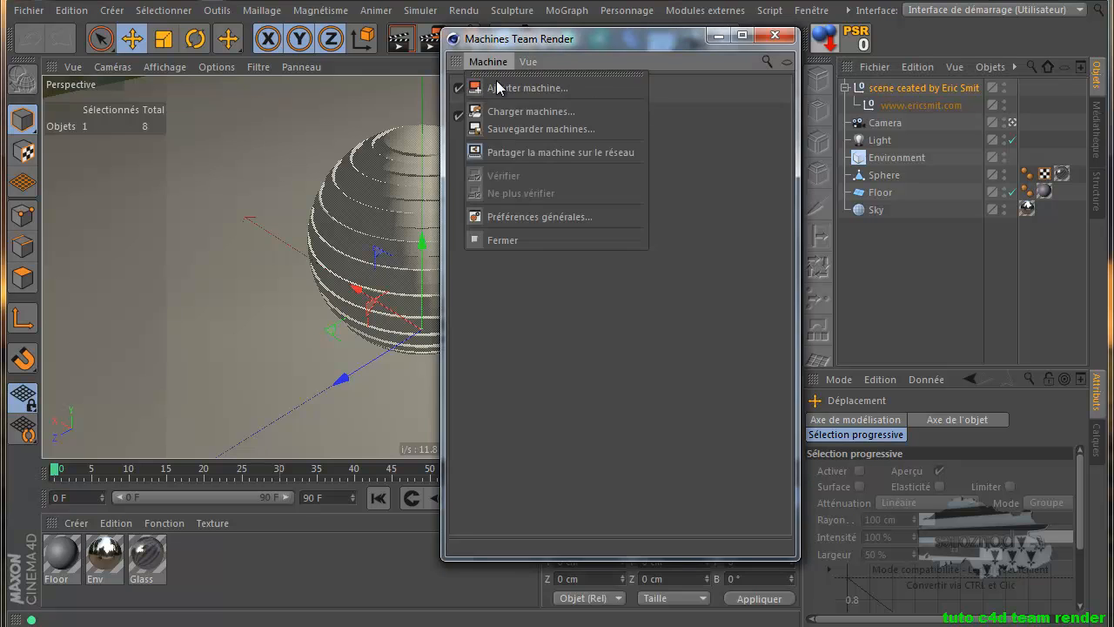
{"action": "left_click", "coordinate": [530, 217]}
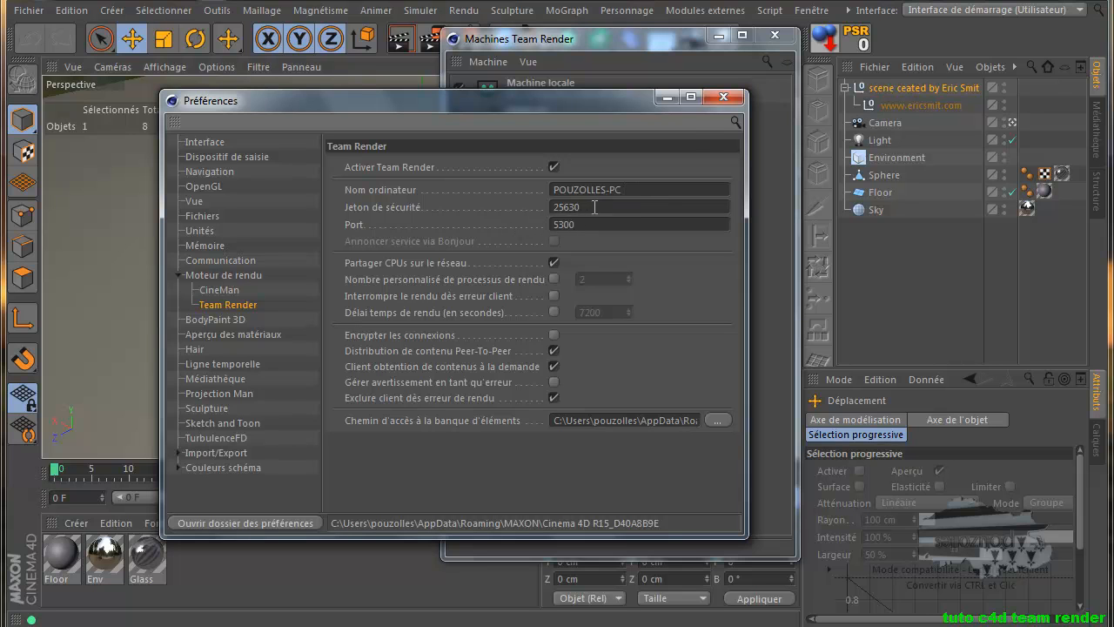
{"action": "left_click", "coordinate": [722, 101]}
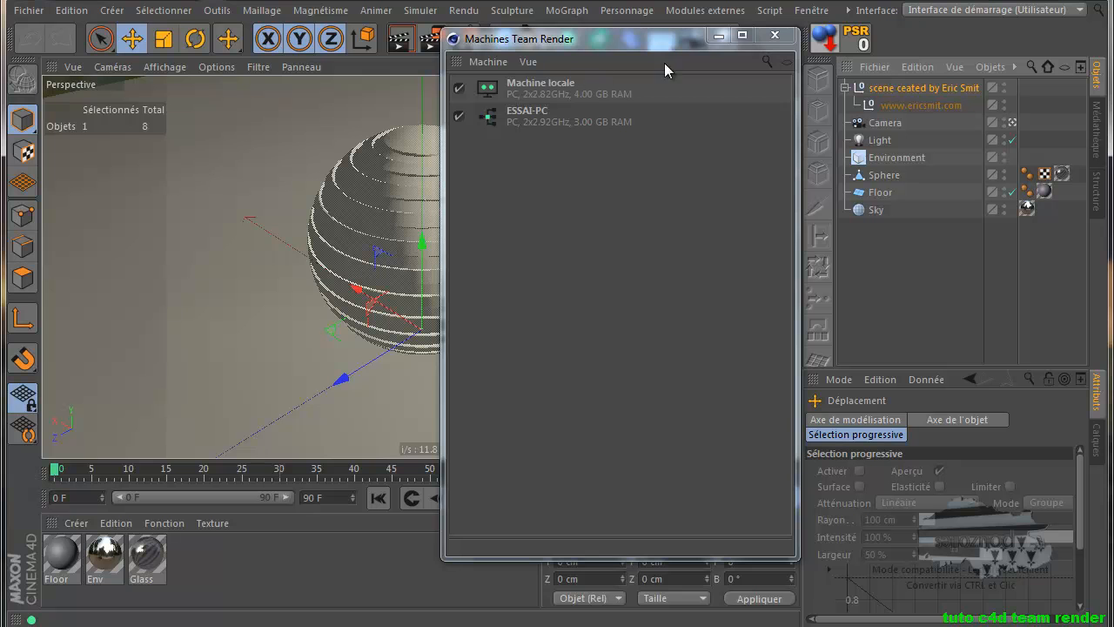
Close the machines list and run Team Render to the Picture Viewer, finishing in 00:00:15
{"action": "left_click", "coordinate": [775, 35]}
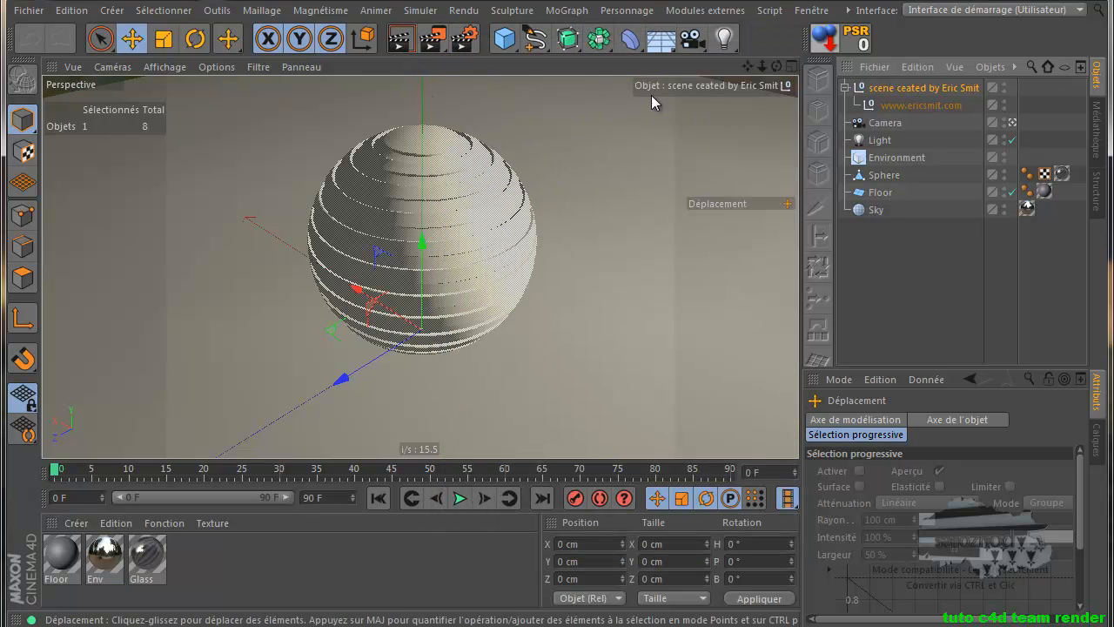
{"action": "left_click", "coordinate": [438, 41]}
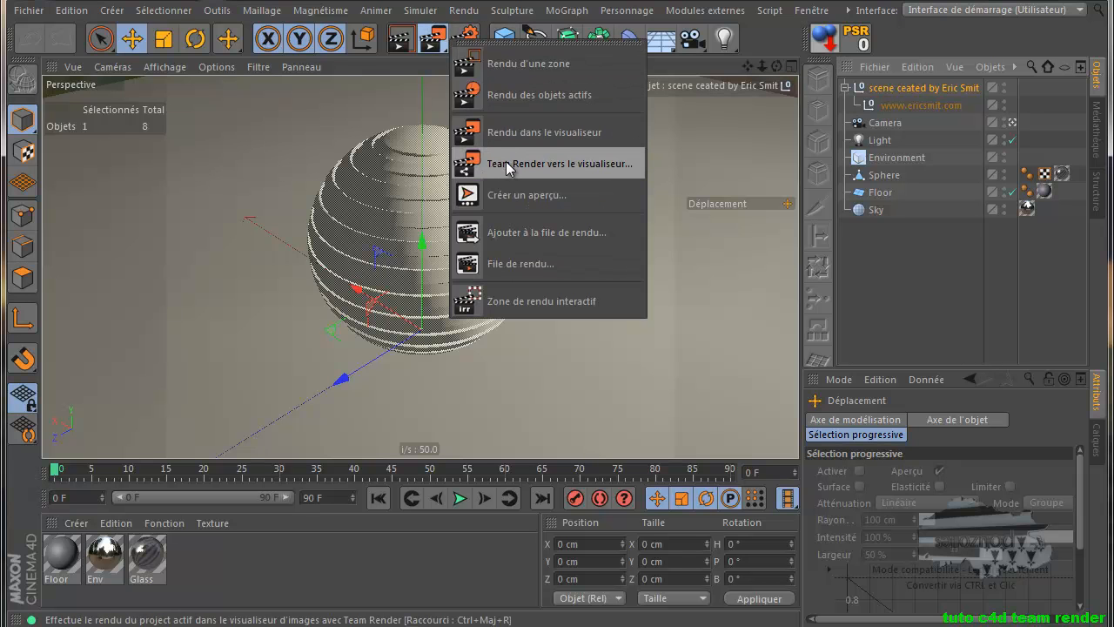
{"action": "left_click", "coordinate": [593, 167]}
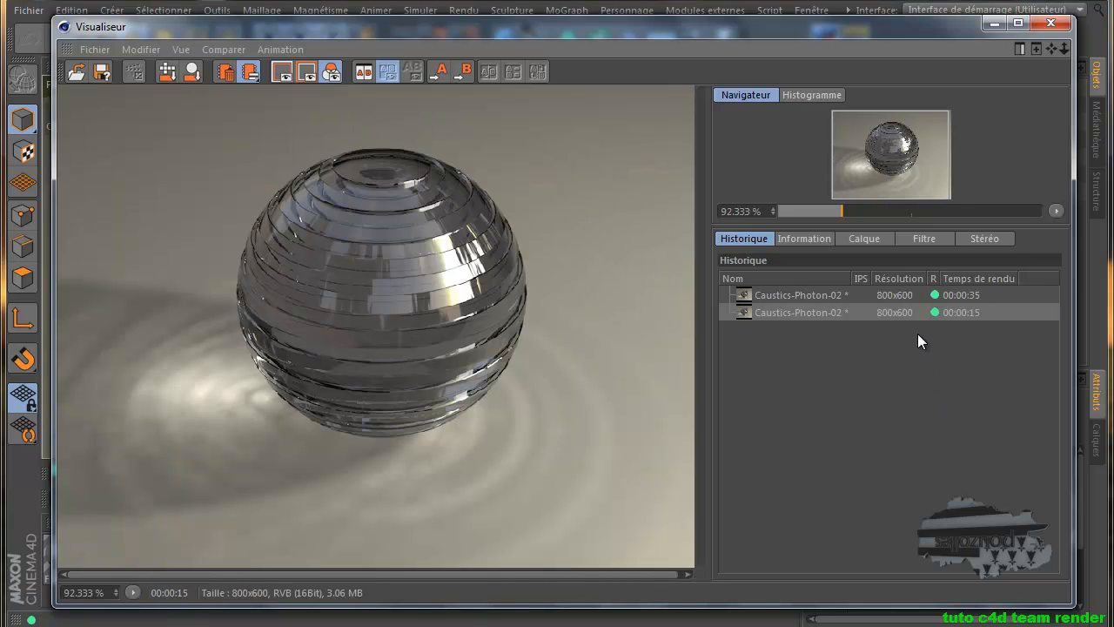
Compare the 00:00:35 local and 00:00:15 Team Render history entries, then close the viewer
{"action": "left_click", "coordinate": [977, 293]}
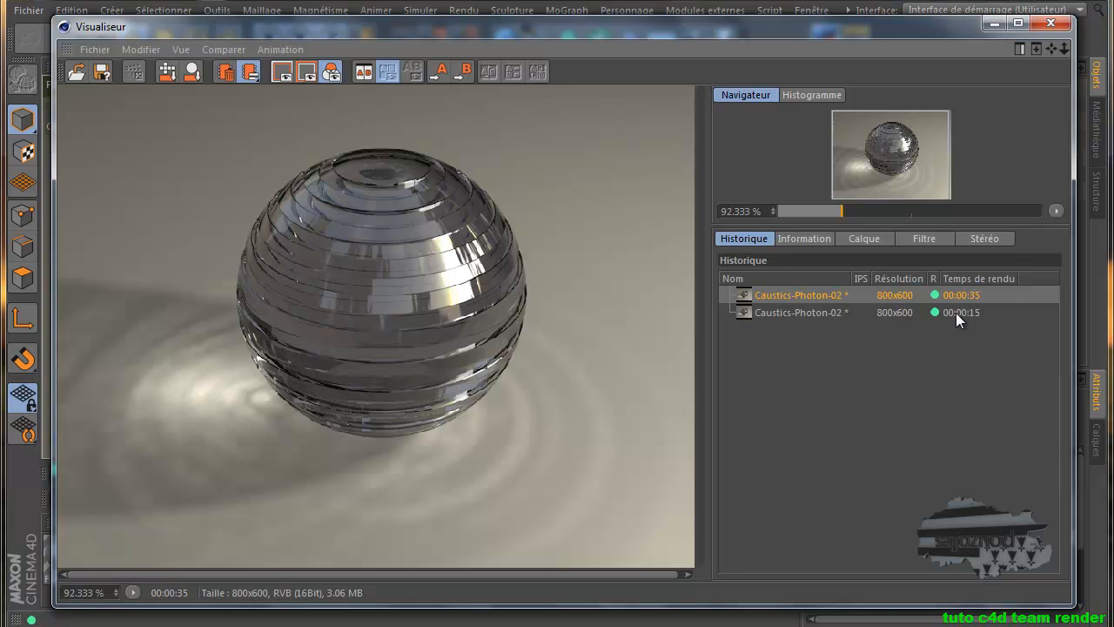
{"action": "left_click", "coordinate": [955, 313]}
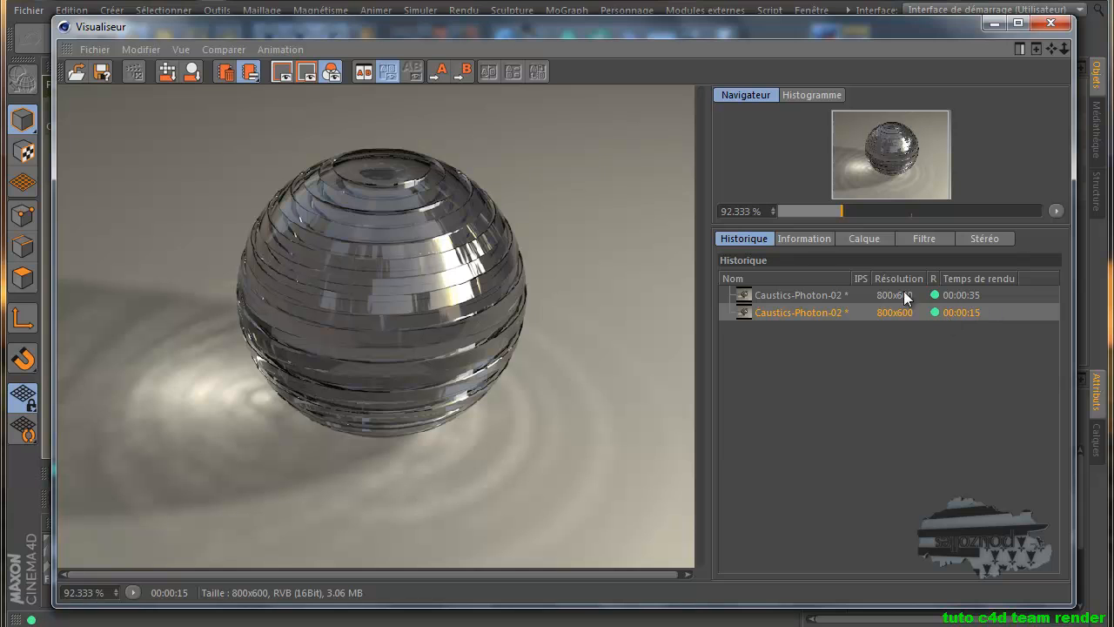
{"action": "left_click", "coordinate": [1051, 23]}
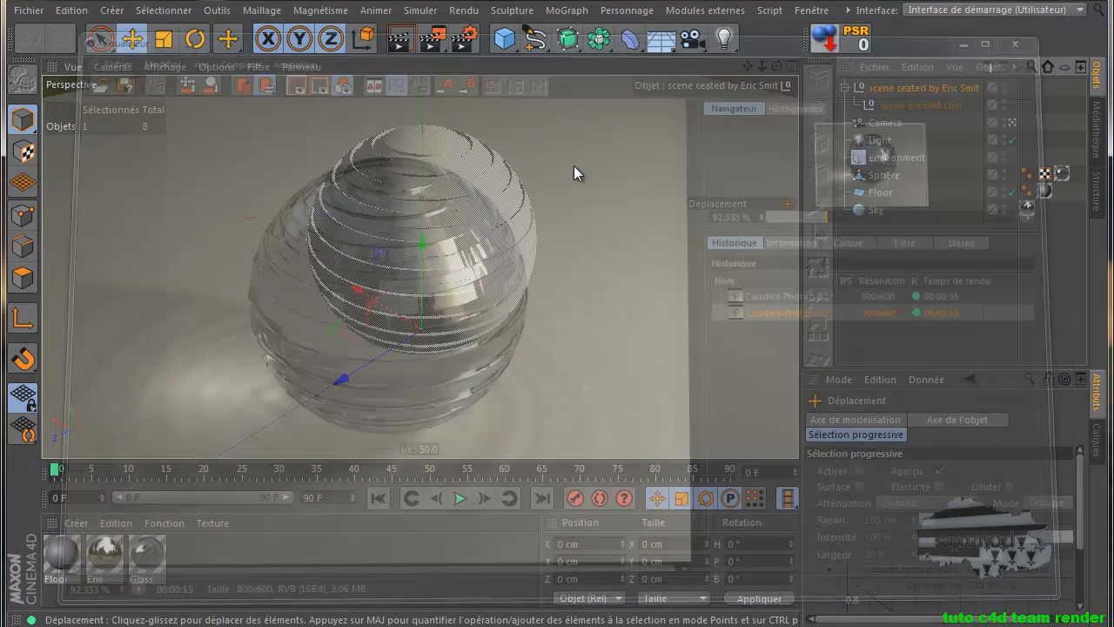
Uncheck Machine locale in Team Render Machines so only ESSAI-PC renders, then re-render Caustics-Photon-02
{"action": "left_click", "coordinate": [431, 41]}
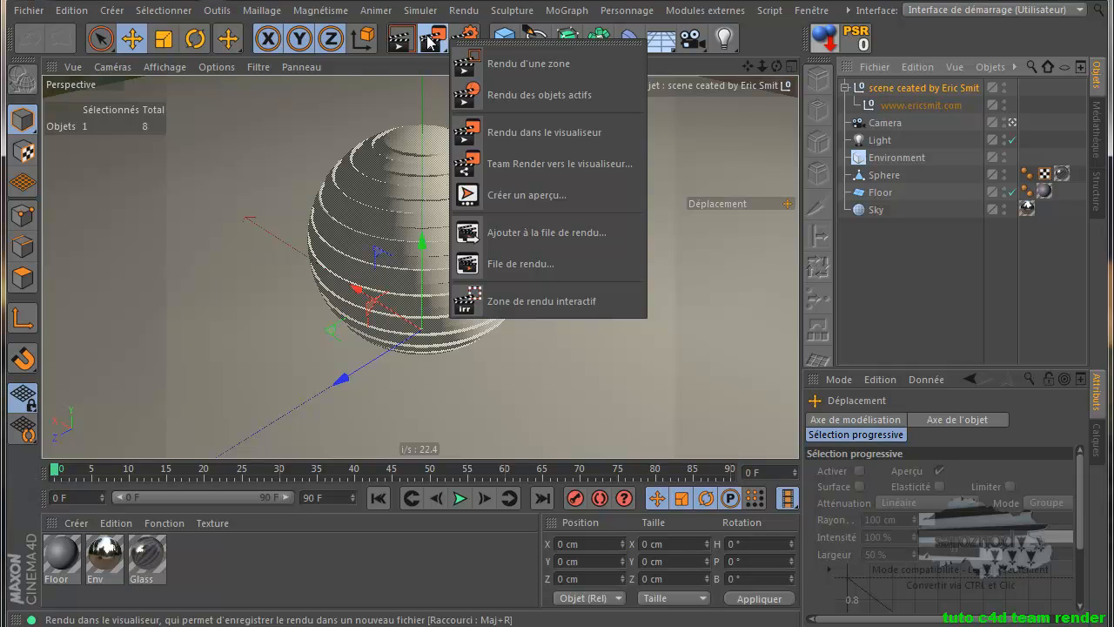
{"action": "left_click", "coordinate": [460, 12]}
{"action": "left_click", "coordinate": [461, 10]}
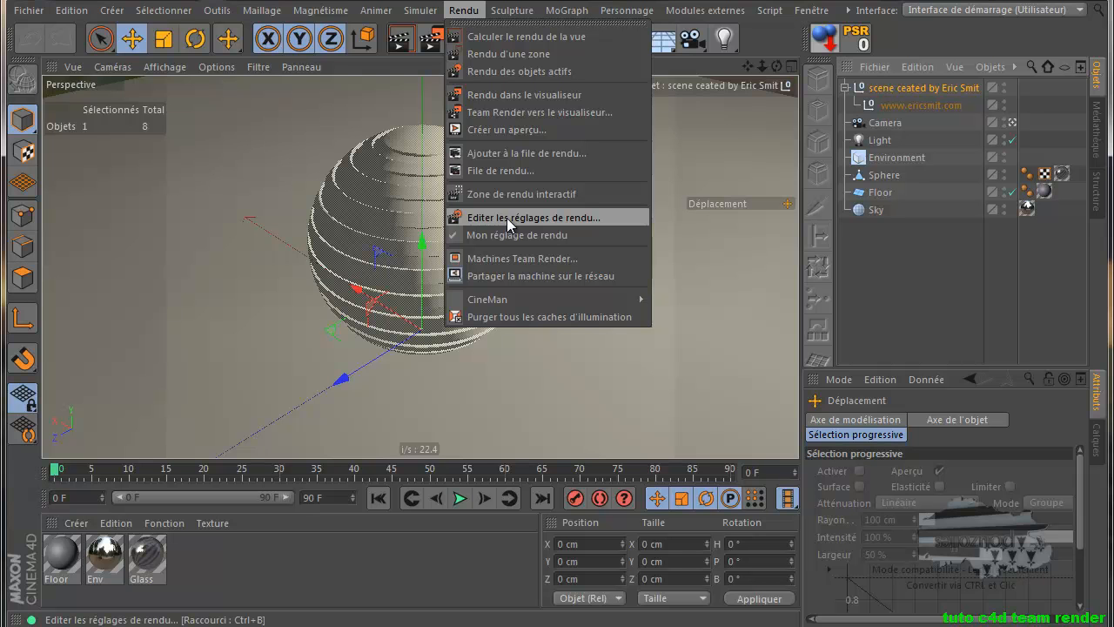
{"action": "left_click", "coordinate": [508, 258]}
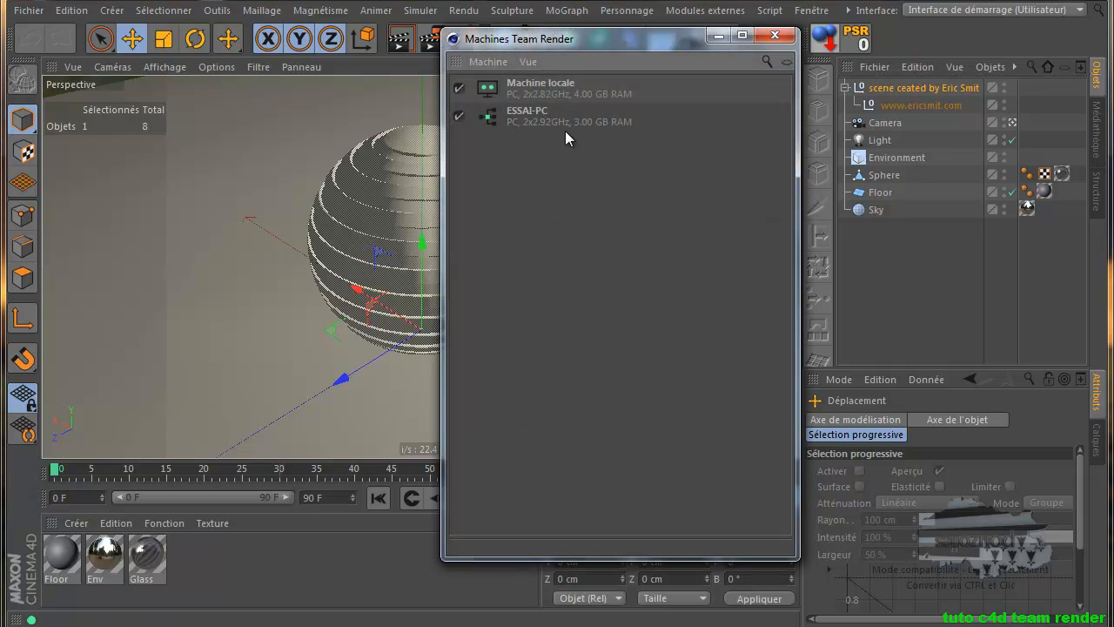
{"action": "left_click_drag", "start_coordinate": [581, 50], "coordinate": [744, 108]}
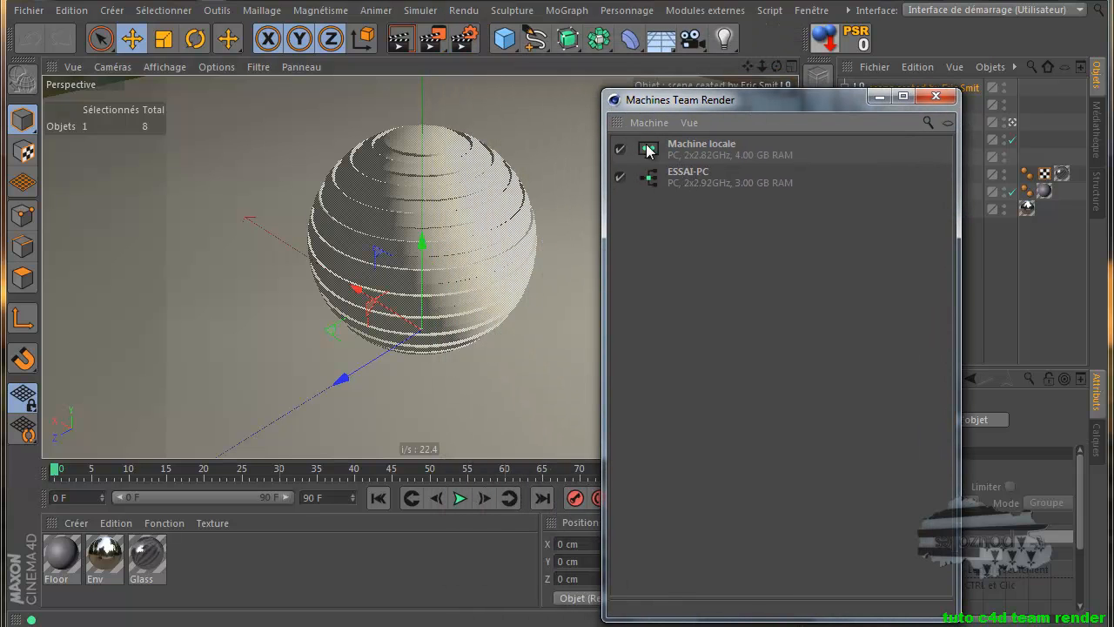
{"action": "left_click", "coordinate": [620, 149]}
{"action": "left_click", "coordinate": [936, 96]}
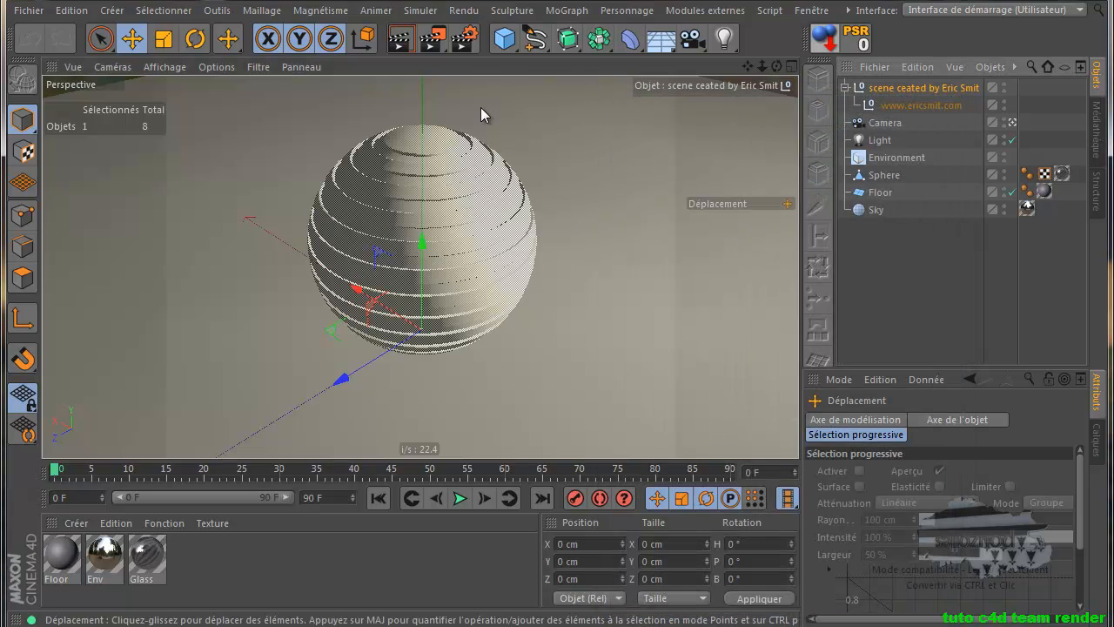
{"action": "left_click", "coordinate": [436, 48]}
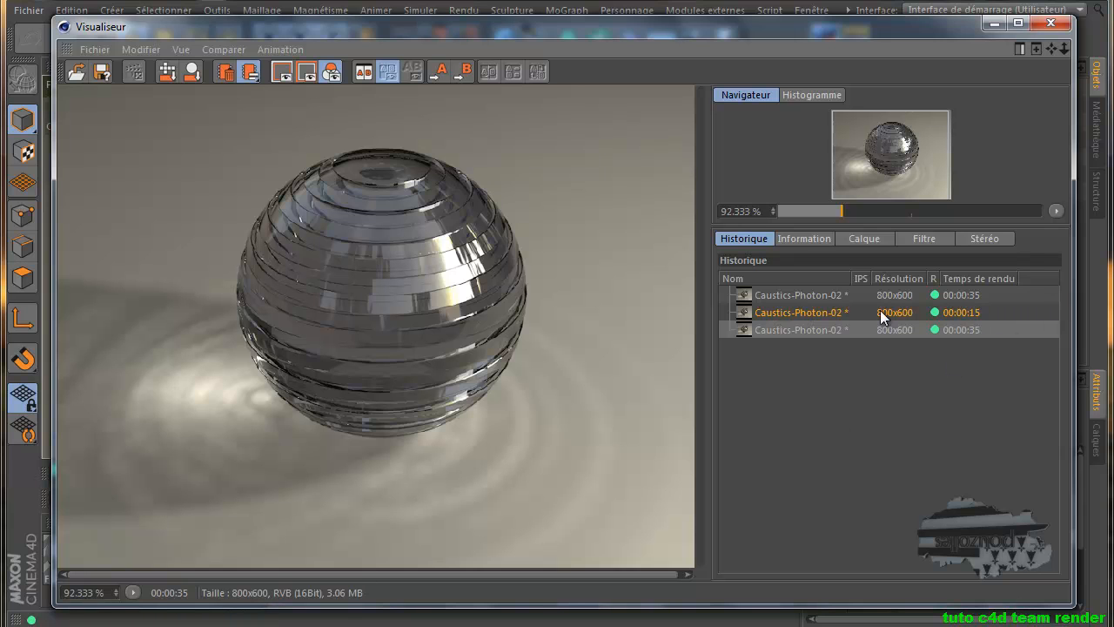
Compare the first, 15-second and 35-second renders in the Picture Viewer history, then close it
{"action": "left_click", "coordinate": [808, 309]}
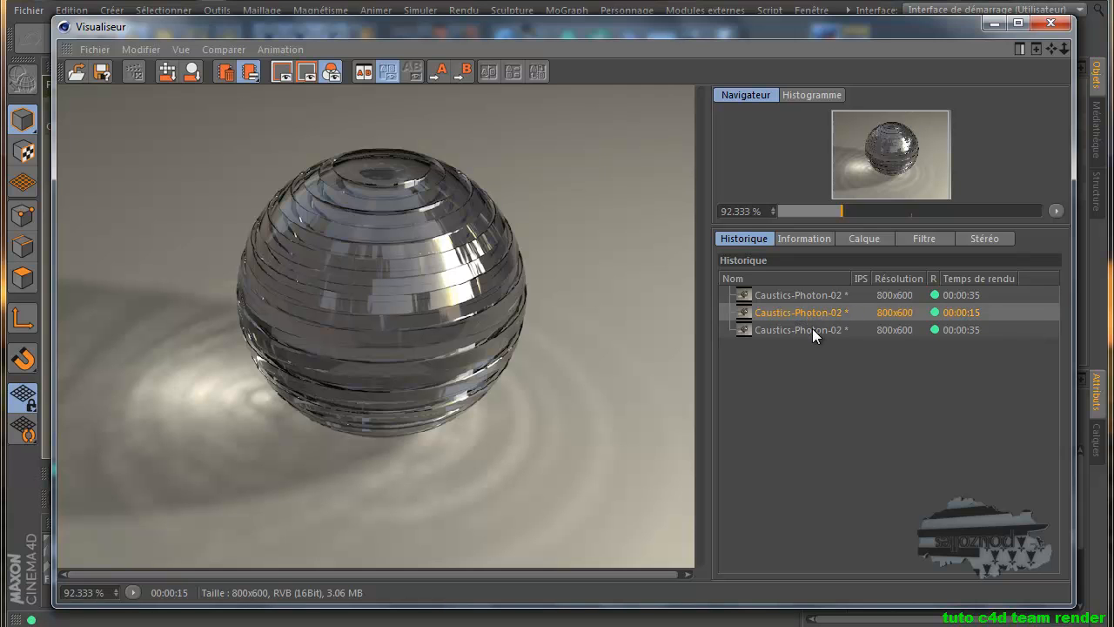
{"action": "left_click", "coordinate": [812, 331]}
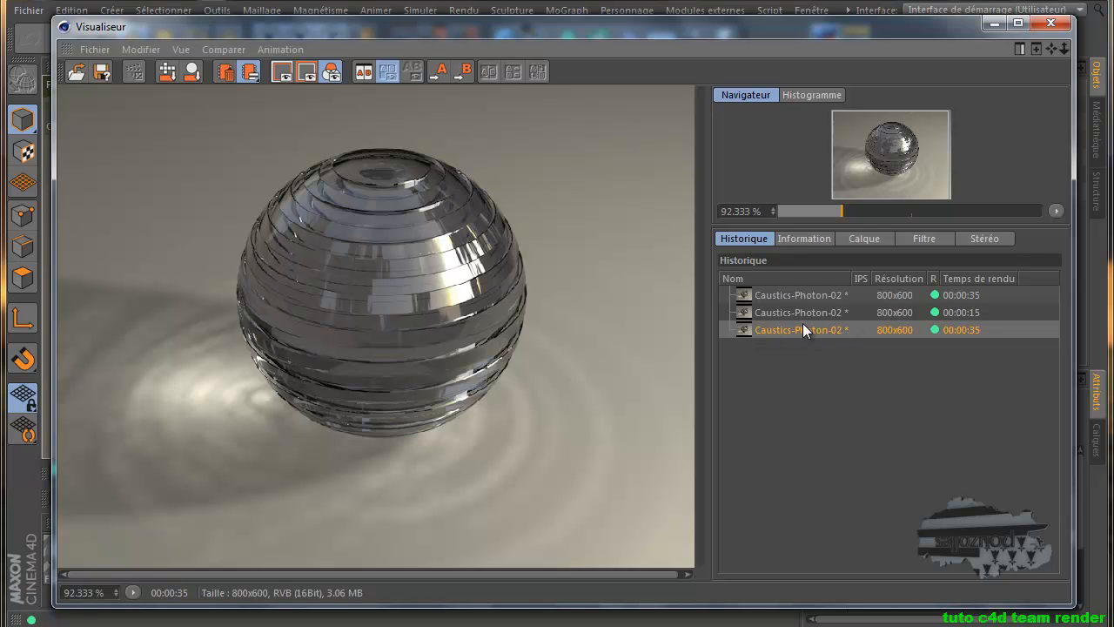
{"action": "left_click", "coordinate": [807, 296]}
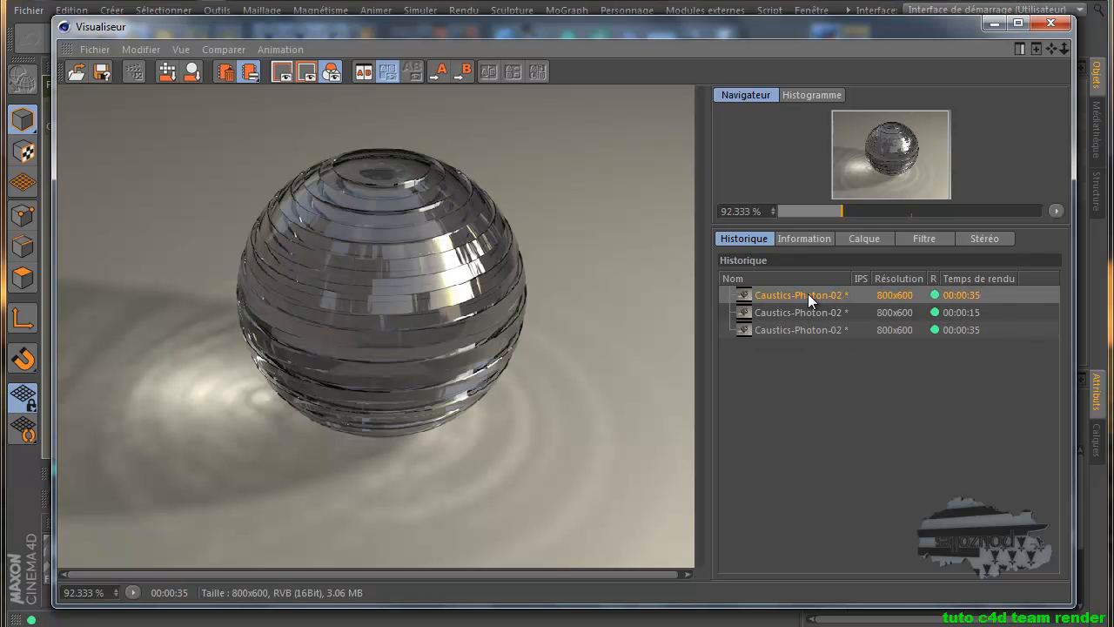
{"action": "left_click", "coordinate": [950, 313]}
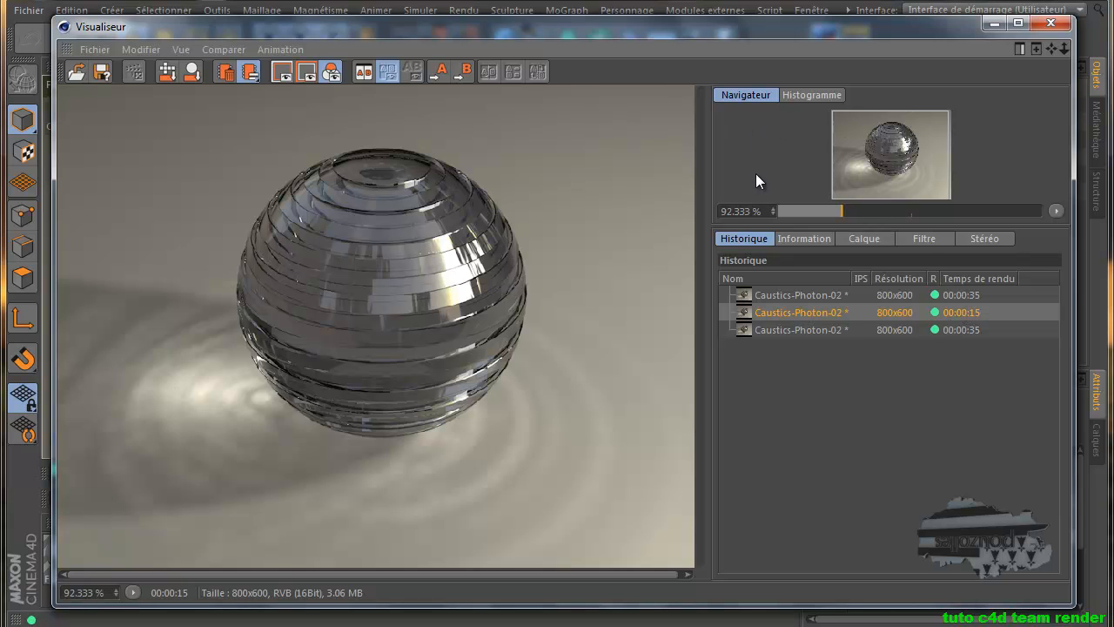
{"action": "left_click", "coordinate": [1050, 25]}
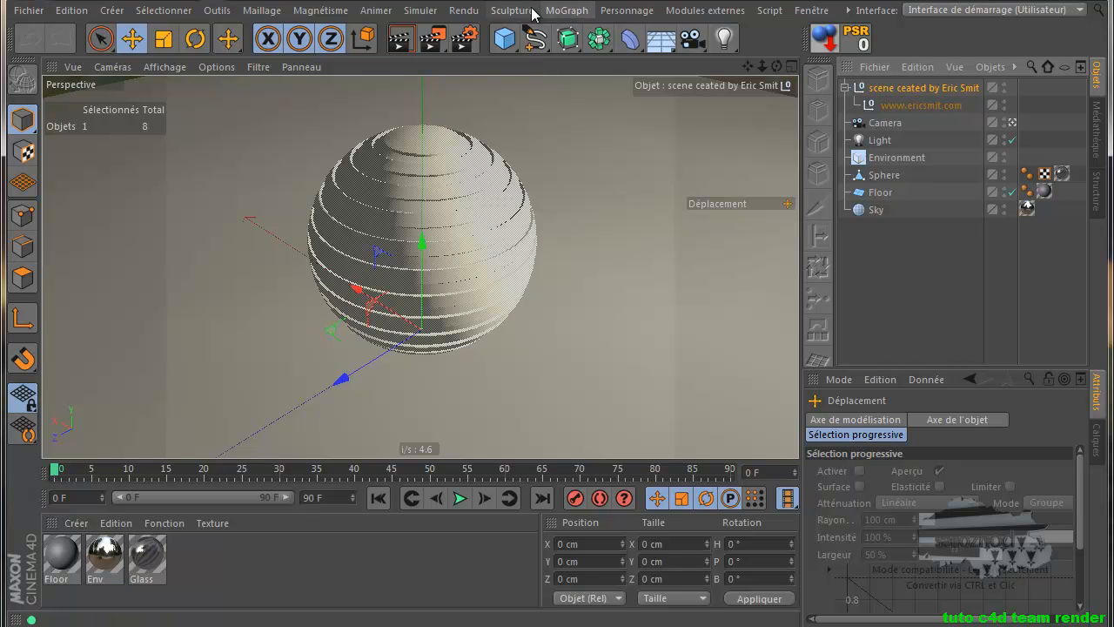
Tick Machine locale in the Team Render Machines list so it renders alongside ESSAI-PC
{"action": "left_click", "coordinate": [477, 12]}
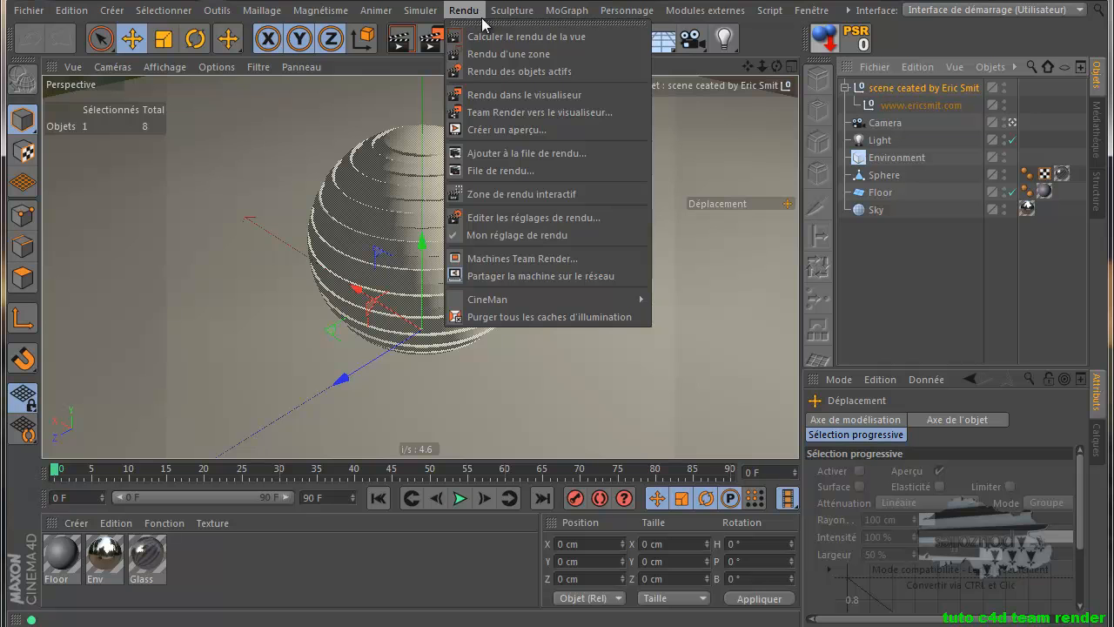
{"action": "left_click", "coordinate": [562, 259]}
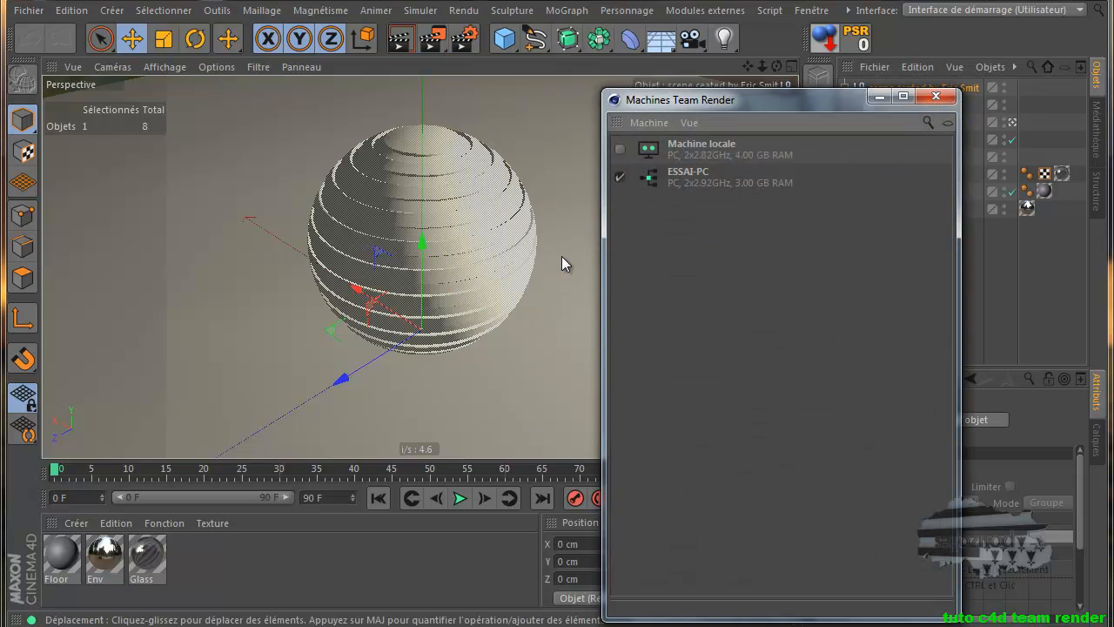
{"action": "left_click", "coordinate": [620, 149]}
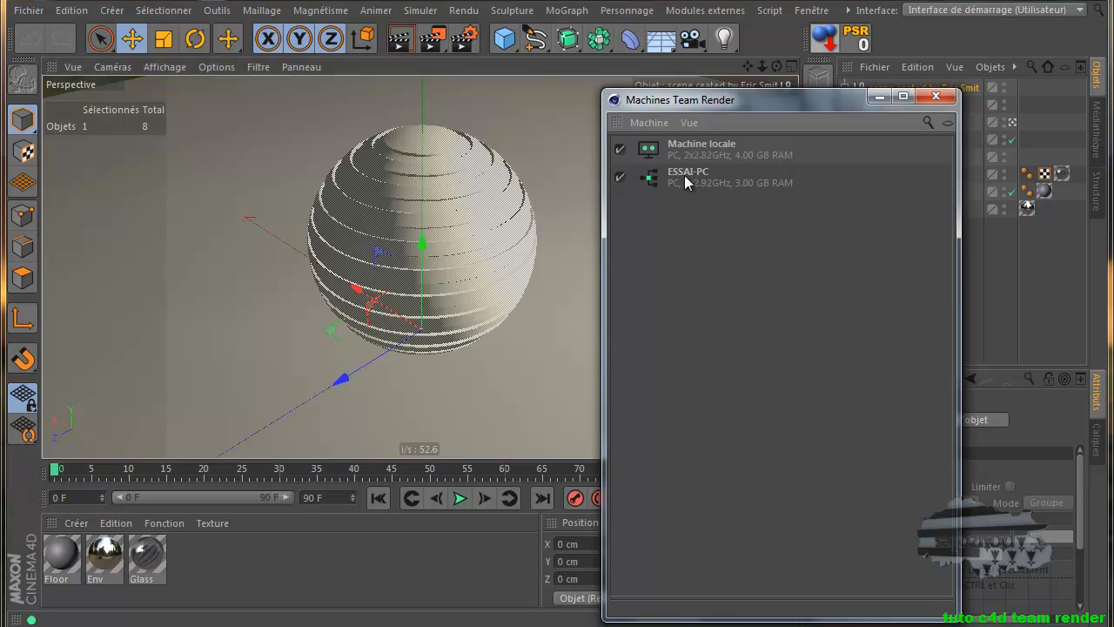
Start adding another machine via Machine > Ajouter machine, then cancel the prompt
{"action": "left_click_drag", "start_coordinate": [805, 142], "coordinate": [749, 197]}
{"action": "left_click", "coordinate": [651, 123]}
{"action": "left_click", "coordinate": [685, 144]}
{"action": "left_click_drag", "start_coordinate": [678, 115], "coordinate": [422, 250]}
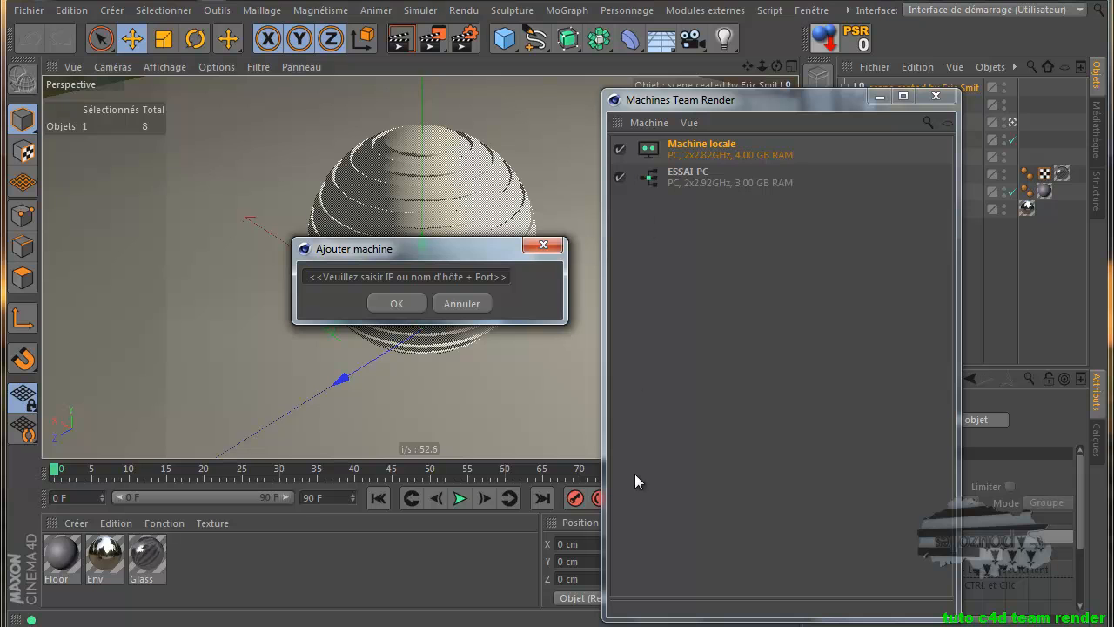
{"action": "left_click", "coordinate": [559, 245]}
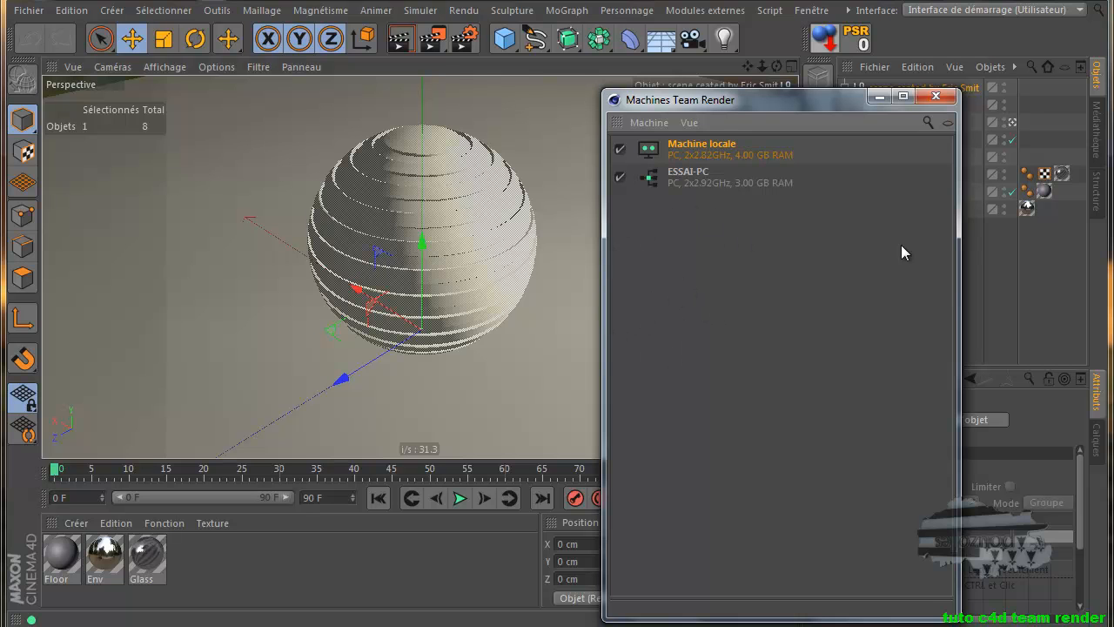
Review the ESSAI-PC and Machine locale entries, then close the Team Render Machines window
{"action": "left_click", "coordinate": [688, 174]}
{"action": "left_click", "coordinate": [703, 148]}
{"action": "left_click", "coordinate": [709, 173]}
{"action": "left_click", "coordinate": [936, 96]}
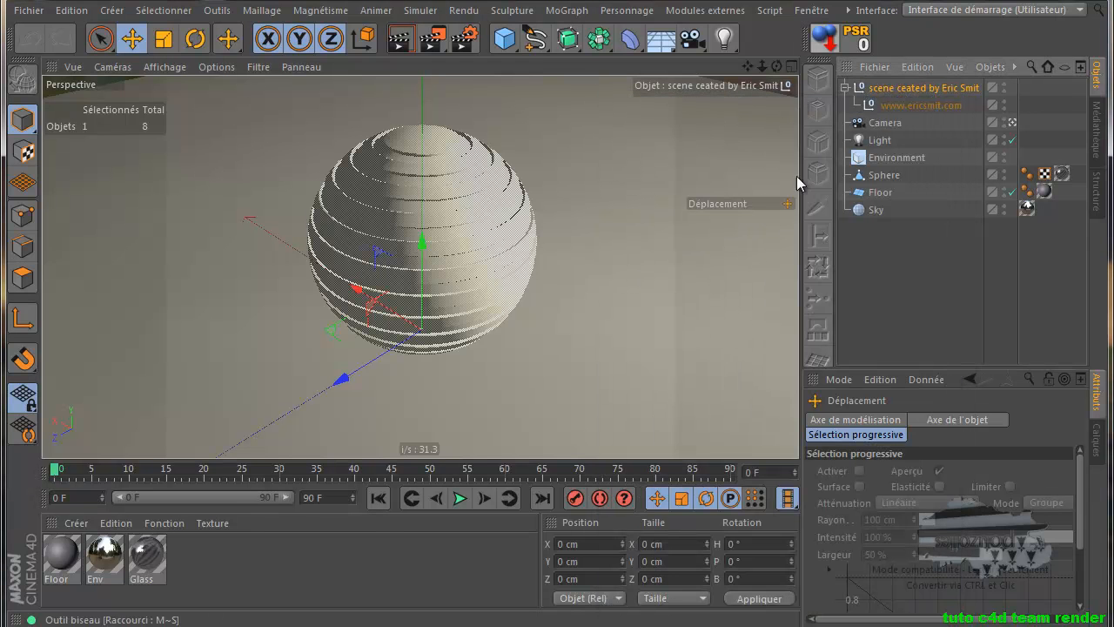